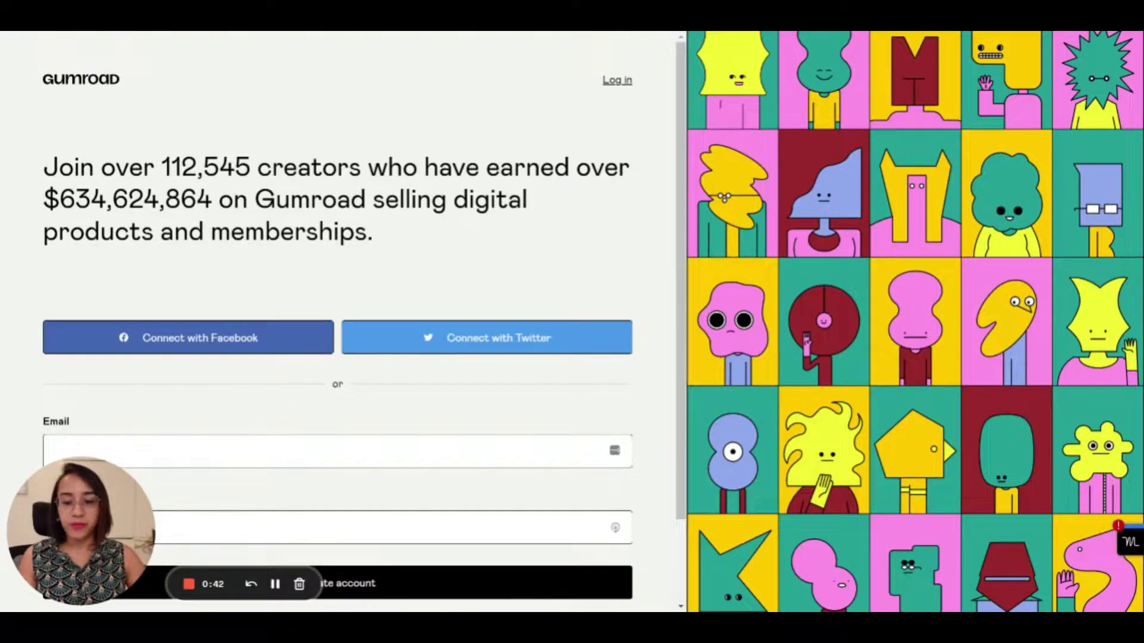
Fill the sign-up form with the account e-mail and a LastPass-generated password
scroll(355, 254, down, 2)
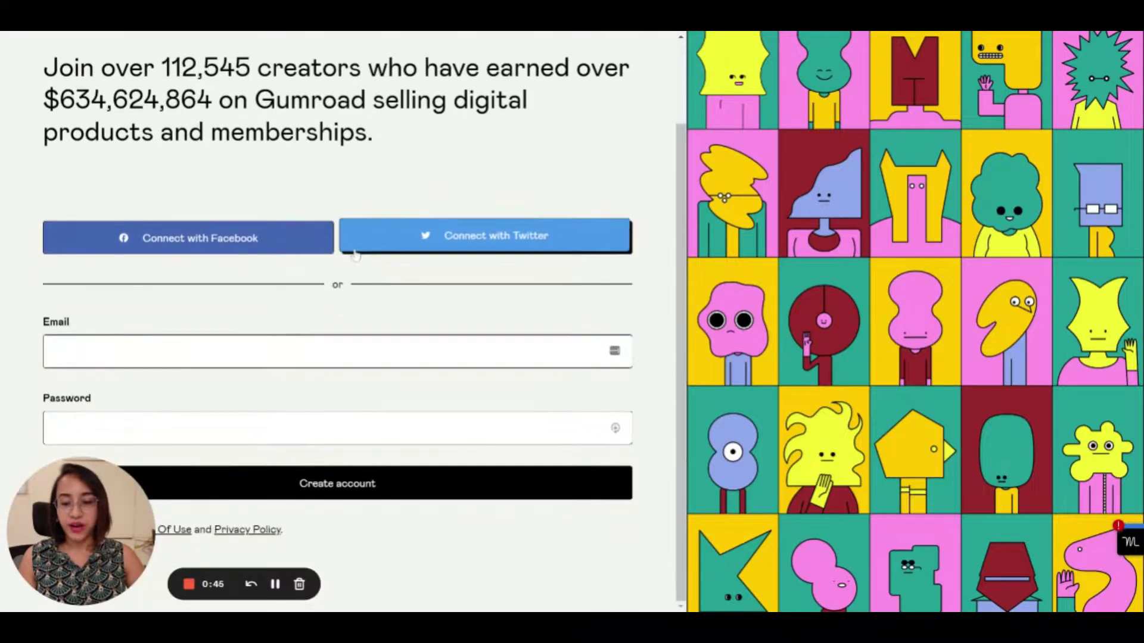
click(179, 351)
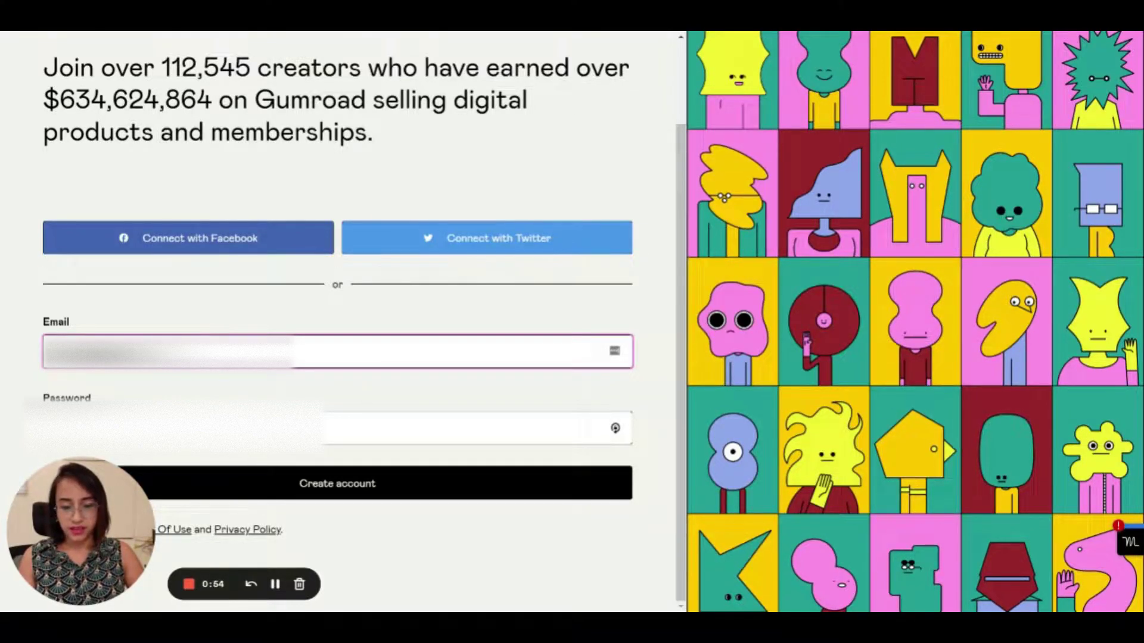
click(623, 419)
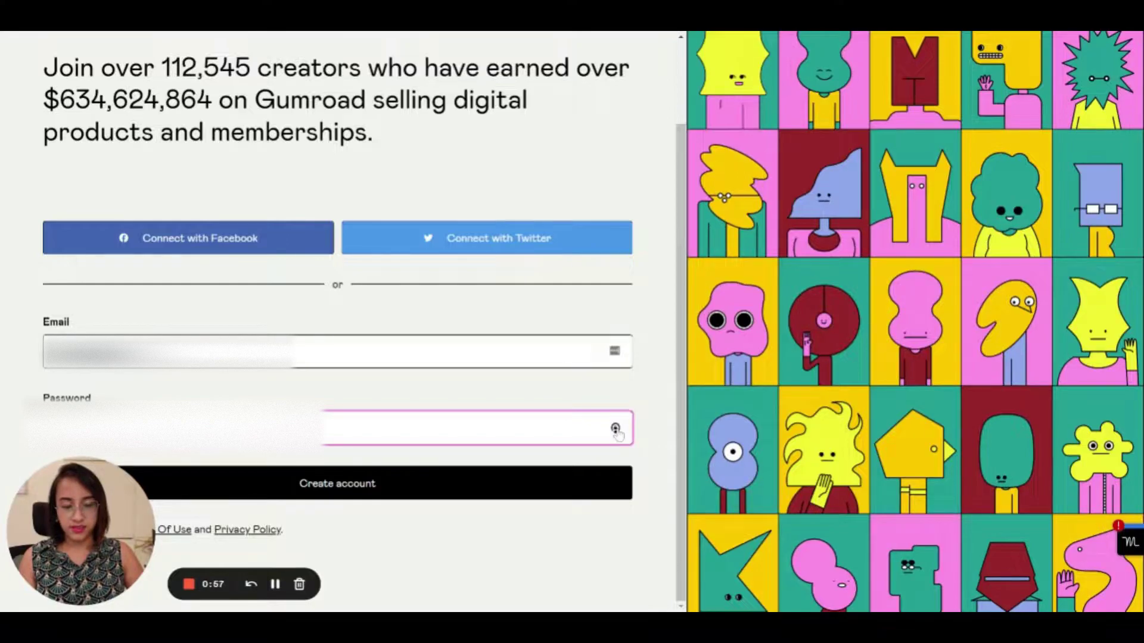
click(615, 429)
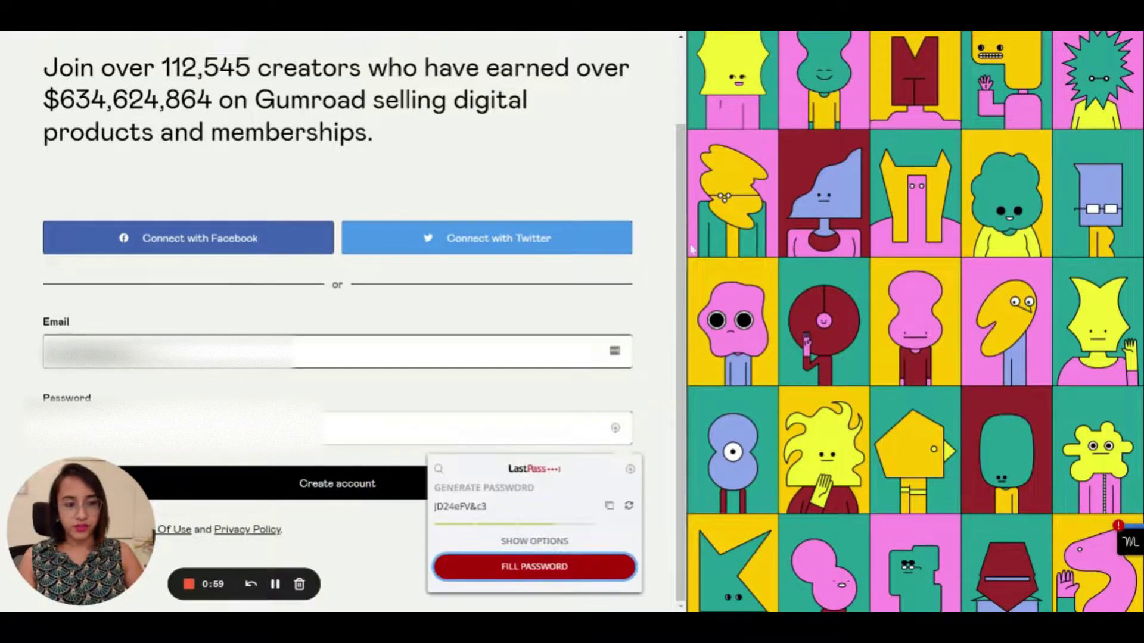
click(543, 572)
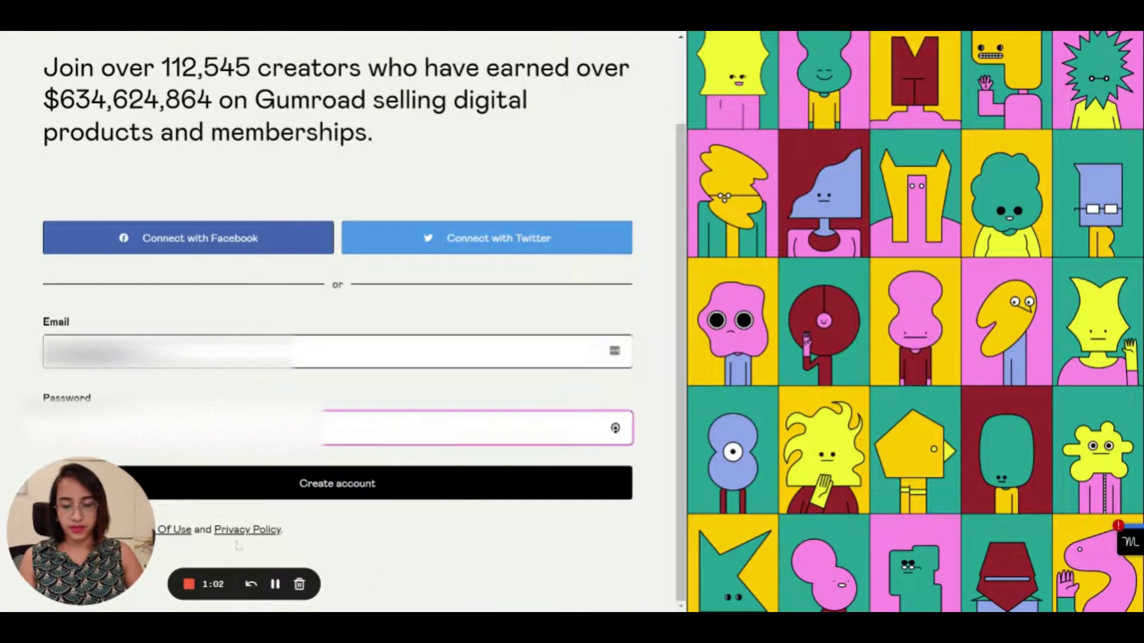
Submit the sign-up, save the new login in LastPass, and create the account
click(319, 484)
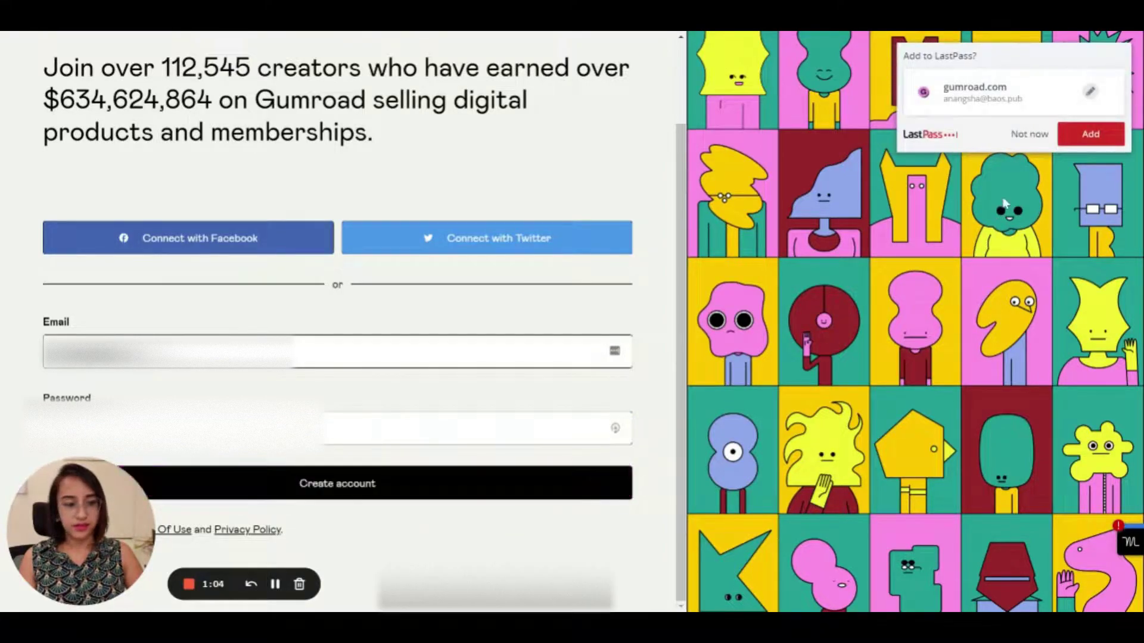
click(1082, 142)
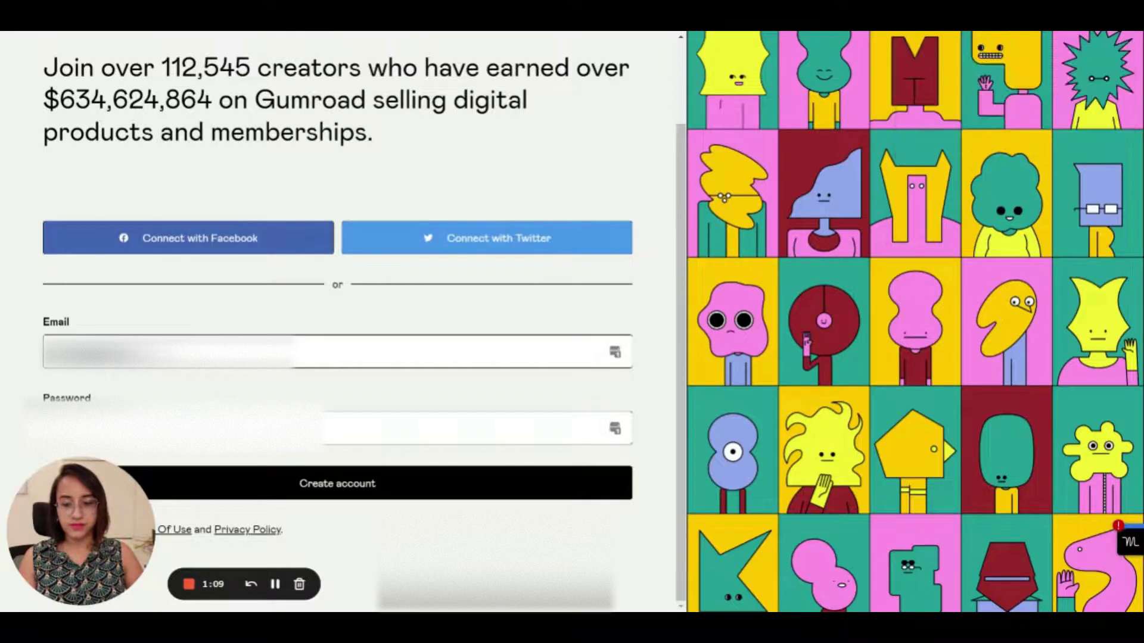
click(366, 489)
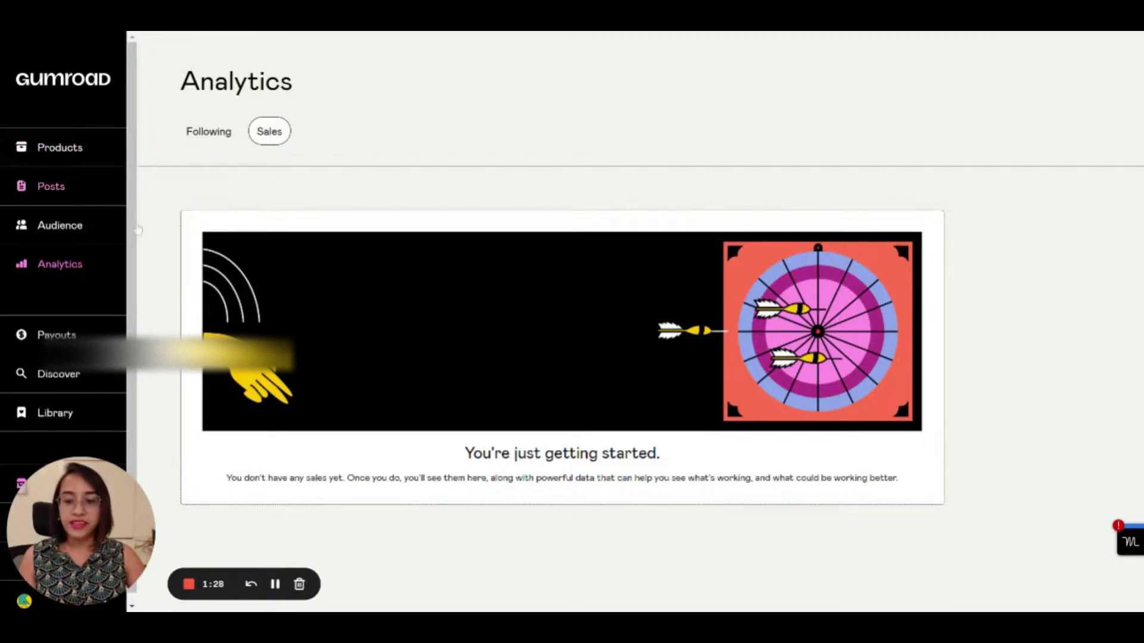
Open the still-empty Products page from the left sidebar
scroll(98, 308, down, 1)
drag(132, 472, 970, 84)
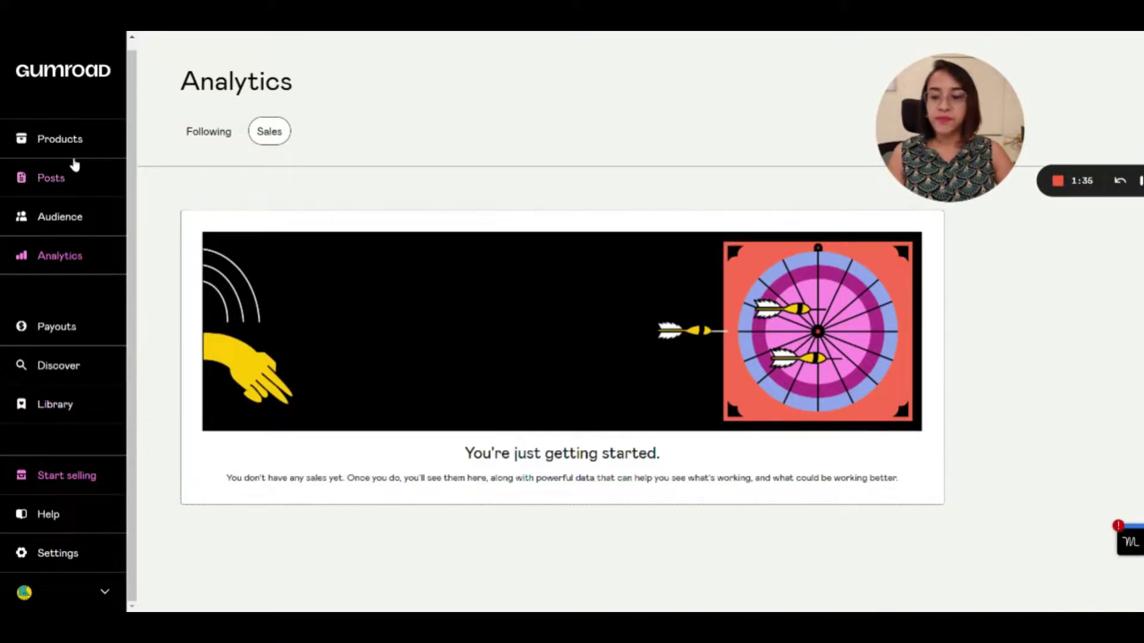
click(64, 141)
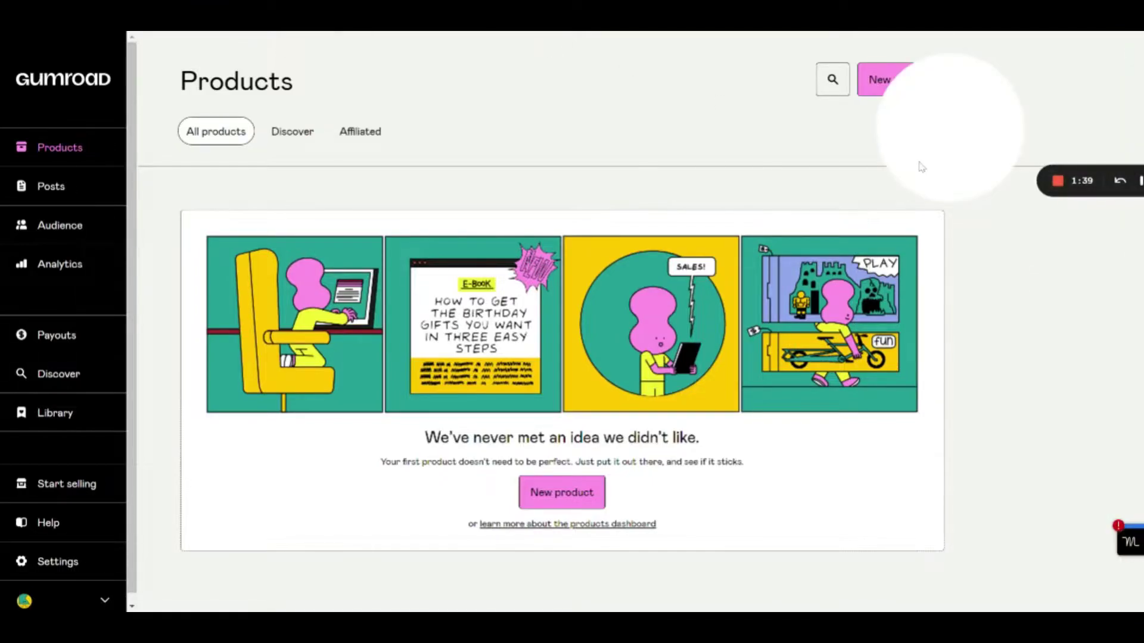
mouse_move(939, 144)
drag(939, 144, 1027, 420)
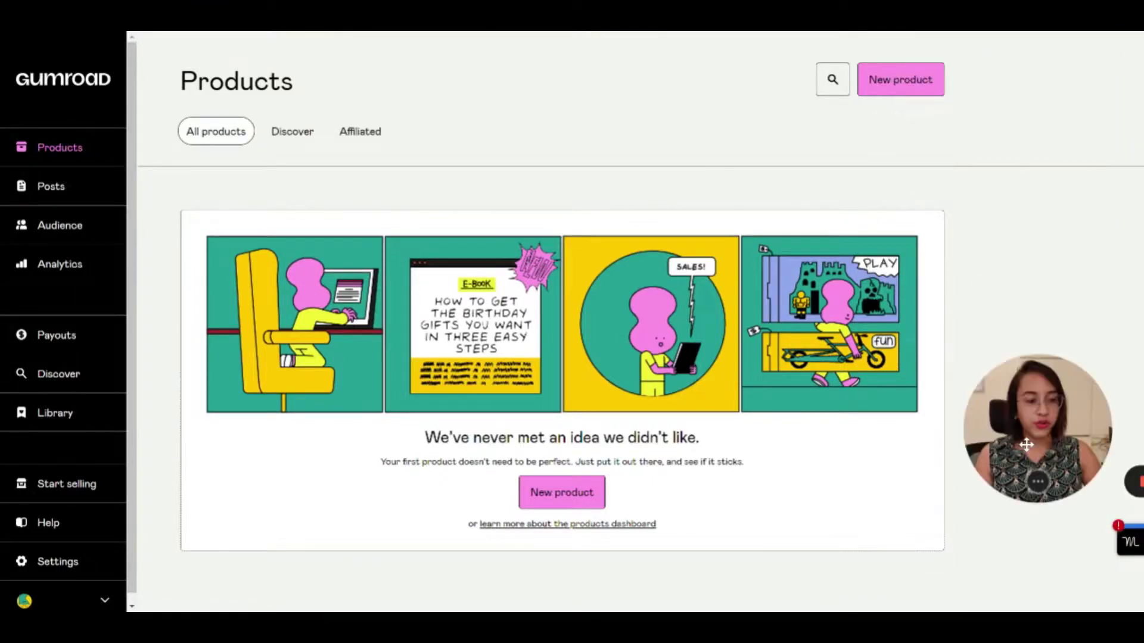
Start a new product and look over the blank name, type and price form
click(894, 80)
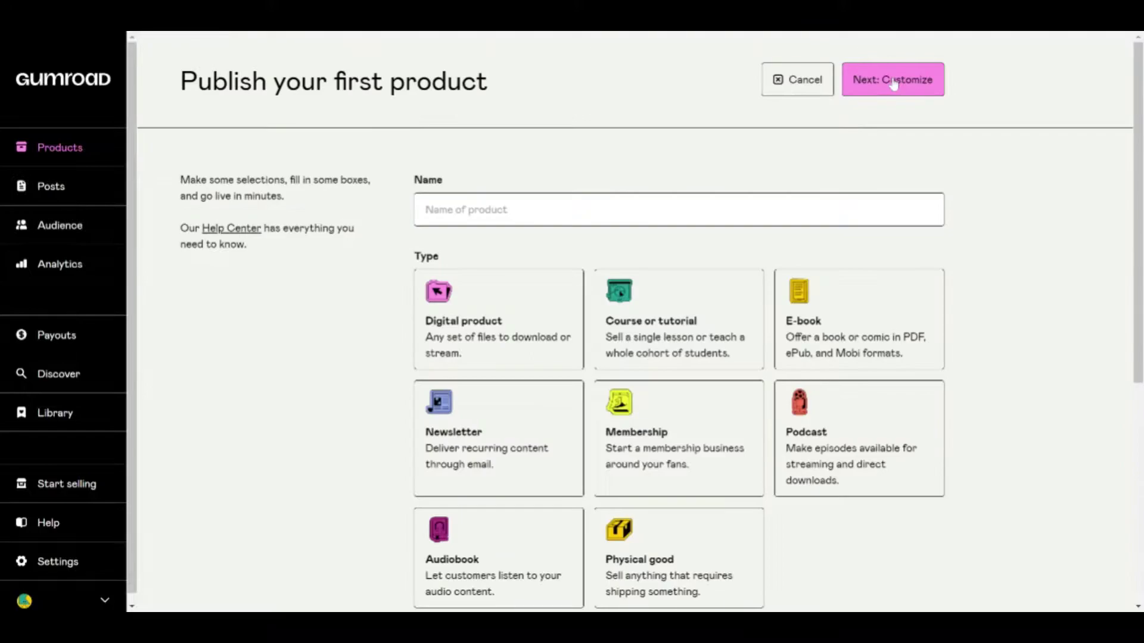
scroll(594, 330, down, 2)
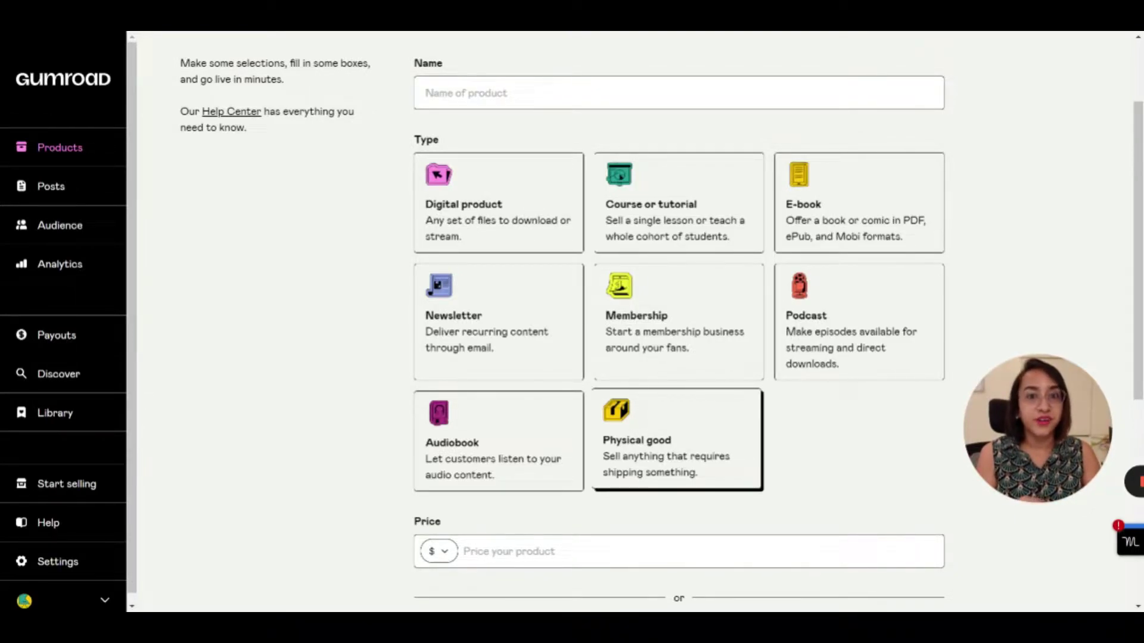
Choose the E-book product type and switch the price currency to rupees (₹)
scroll(679, 322, down, 2)
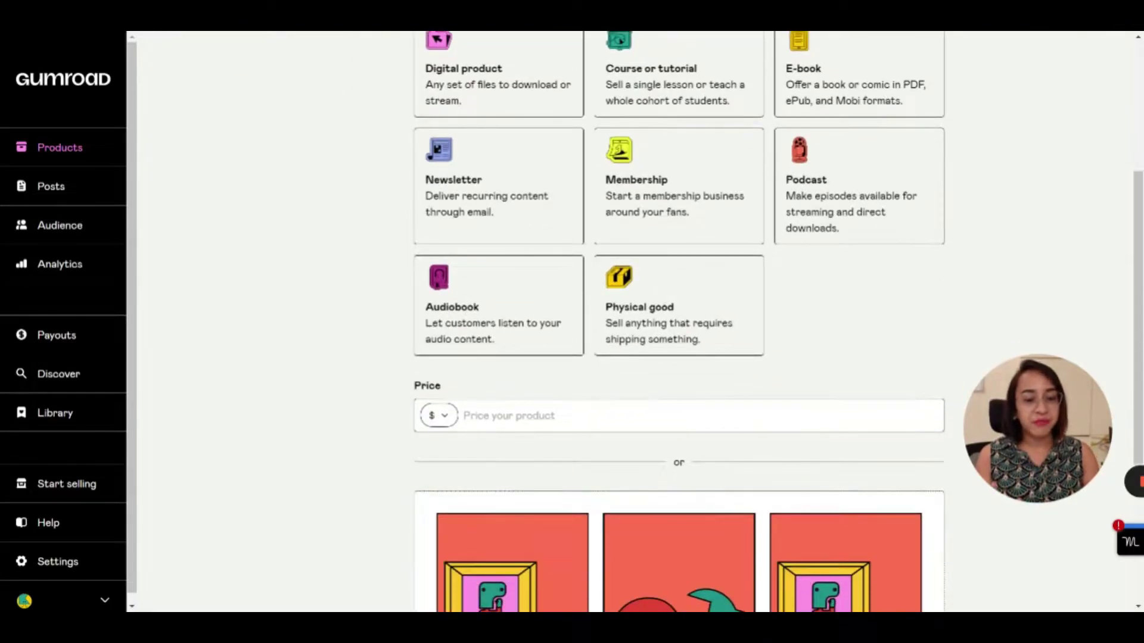
scroll(608, 367, up, 1)
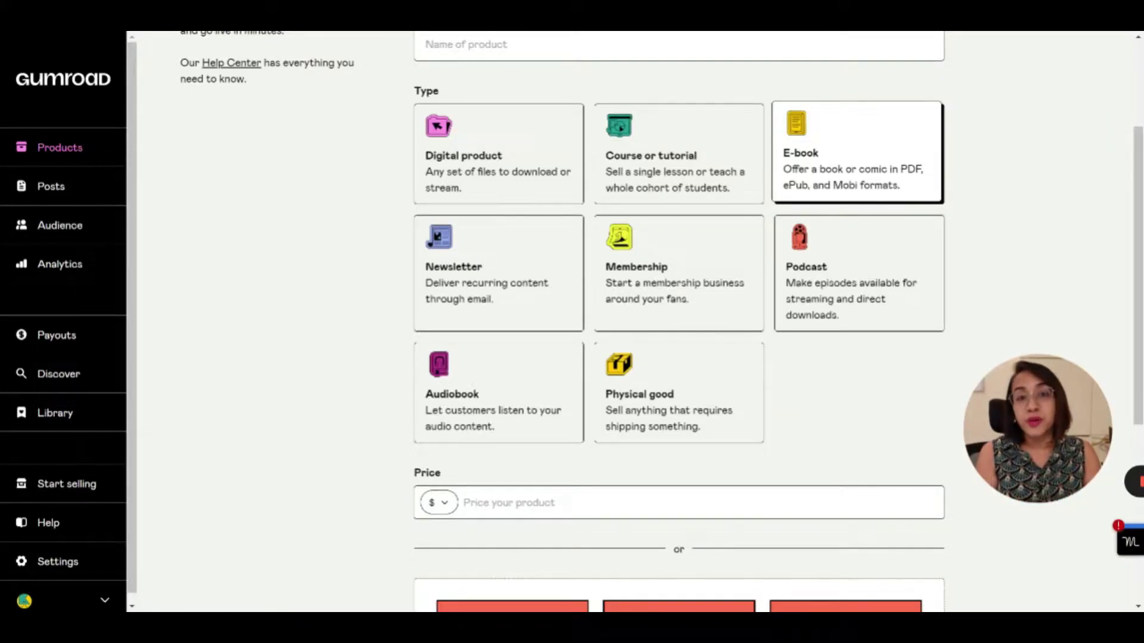
scroll(512, 244, down, 3)
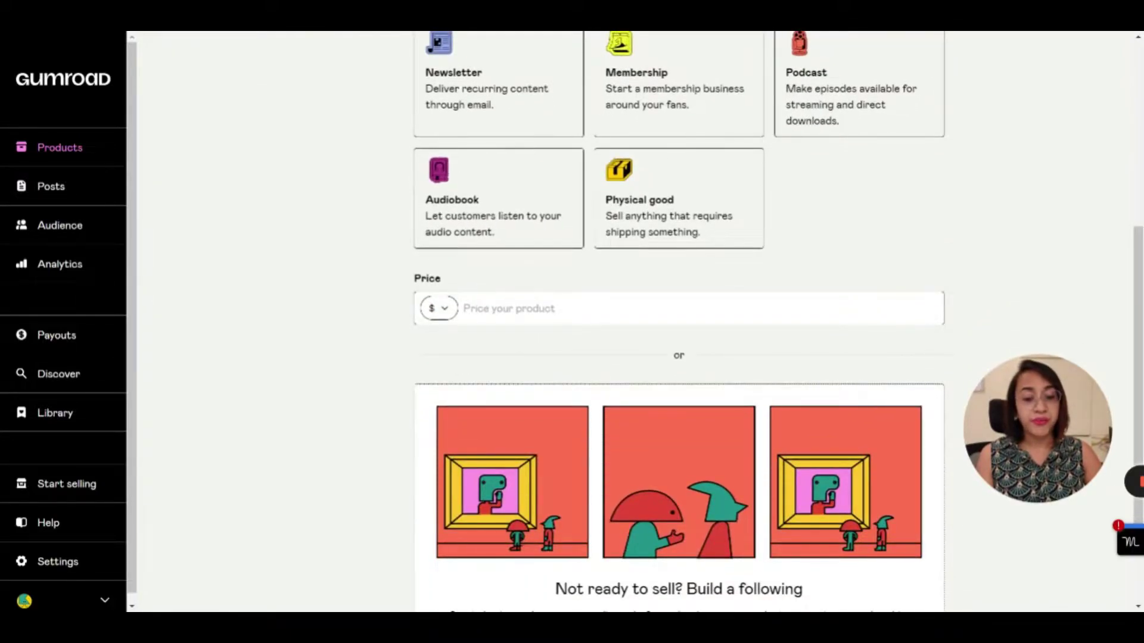
click(511, 307)
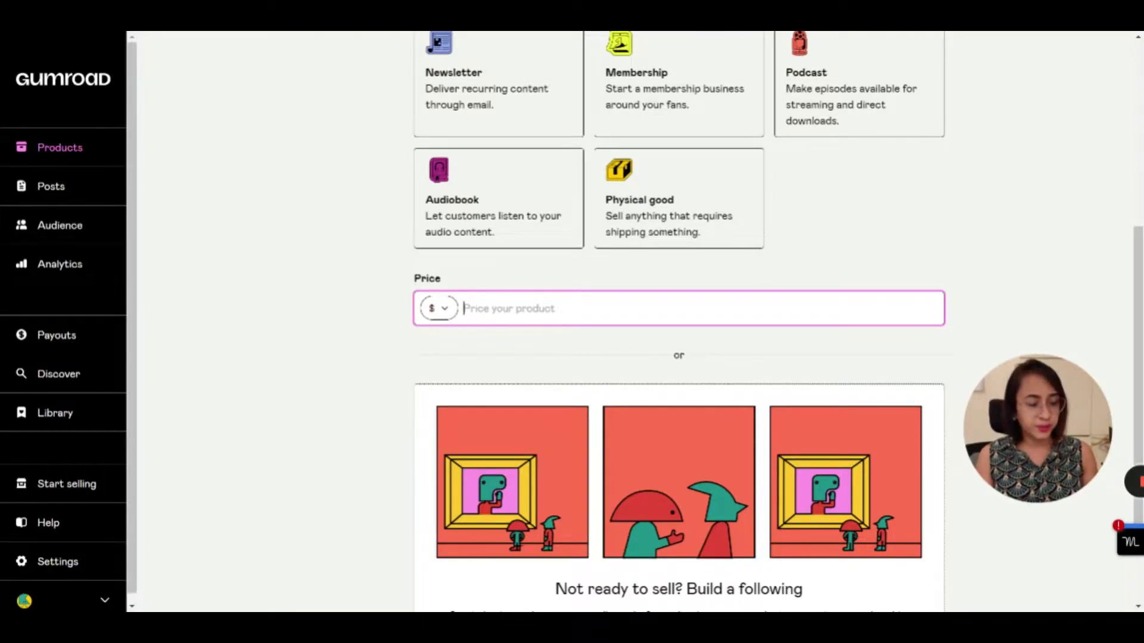
text(5)
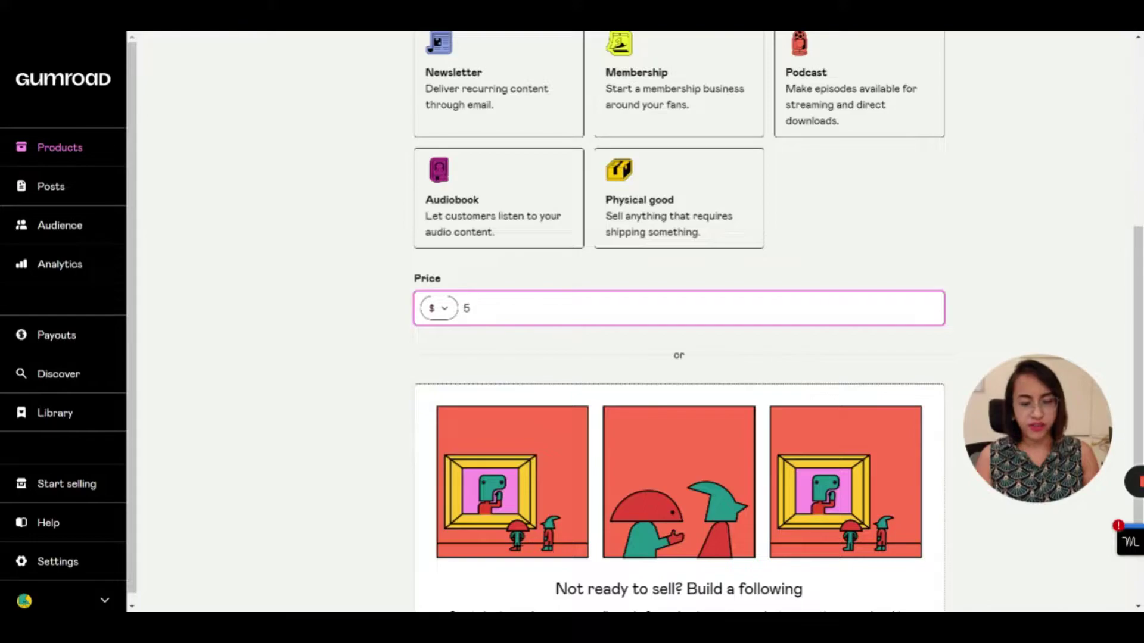
scroll(679, 322, down, 1)
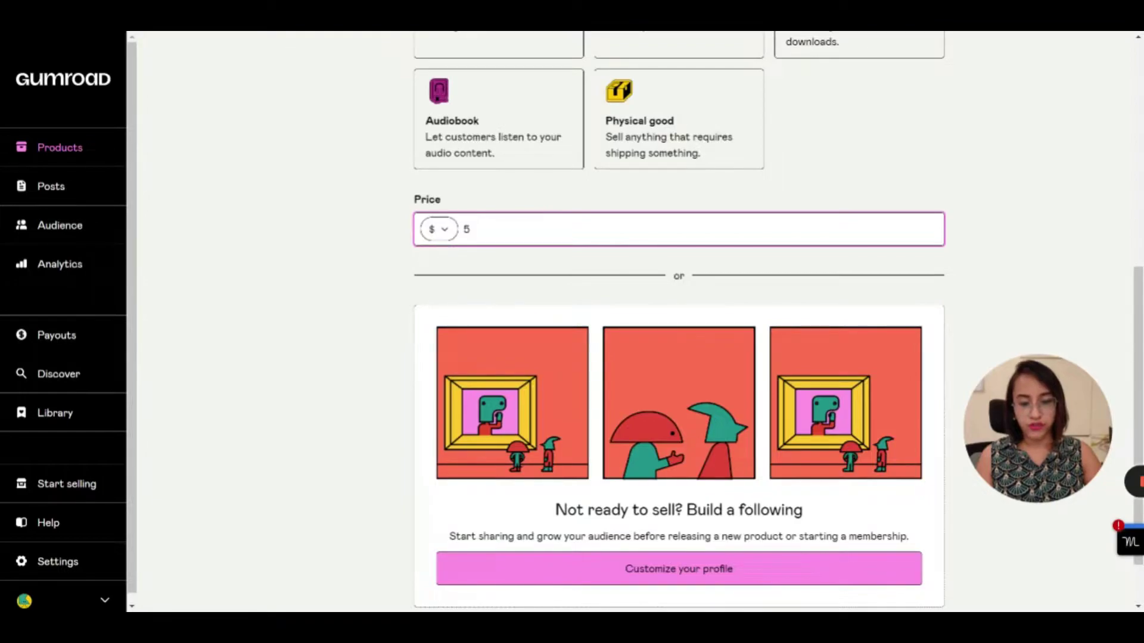
key(Return)
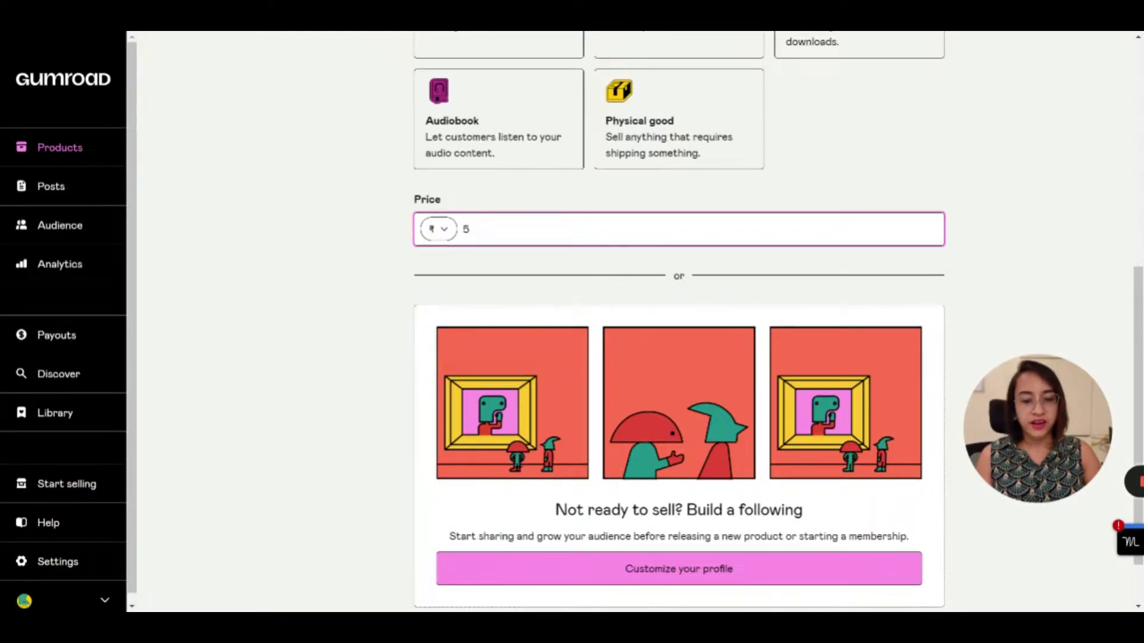
Enter 99 as the e-book's price
text(500)
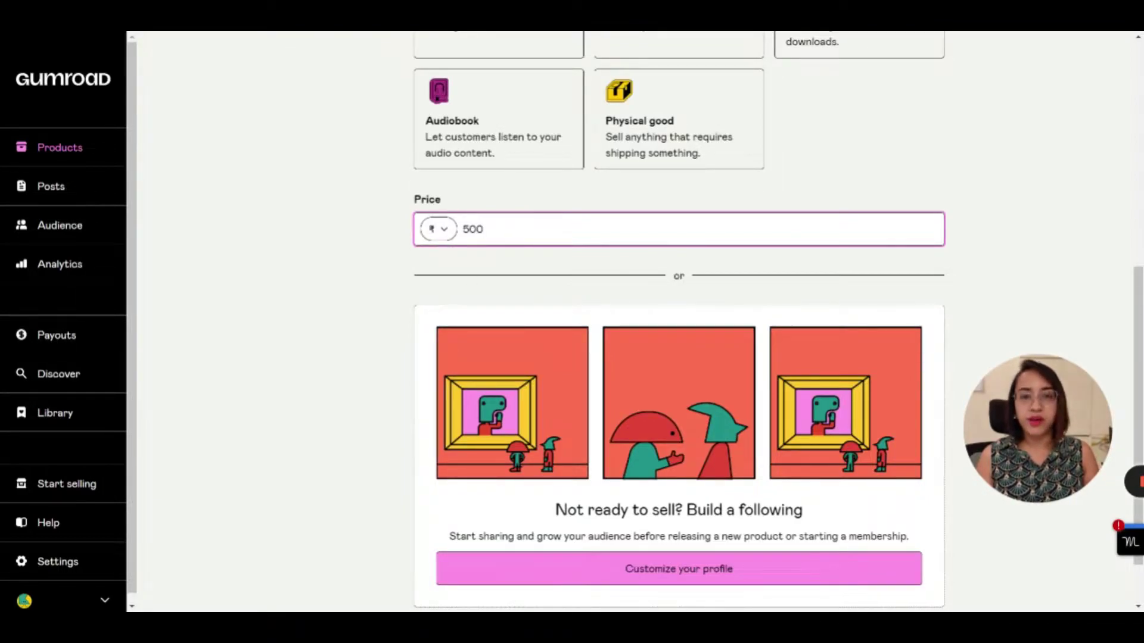
key(BackSpace)
key(BackSpace)
key(BackSpace)
text(100)
key(BackSpace)
key(BackSpace)
key(BackSpace)
text(99)
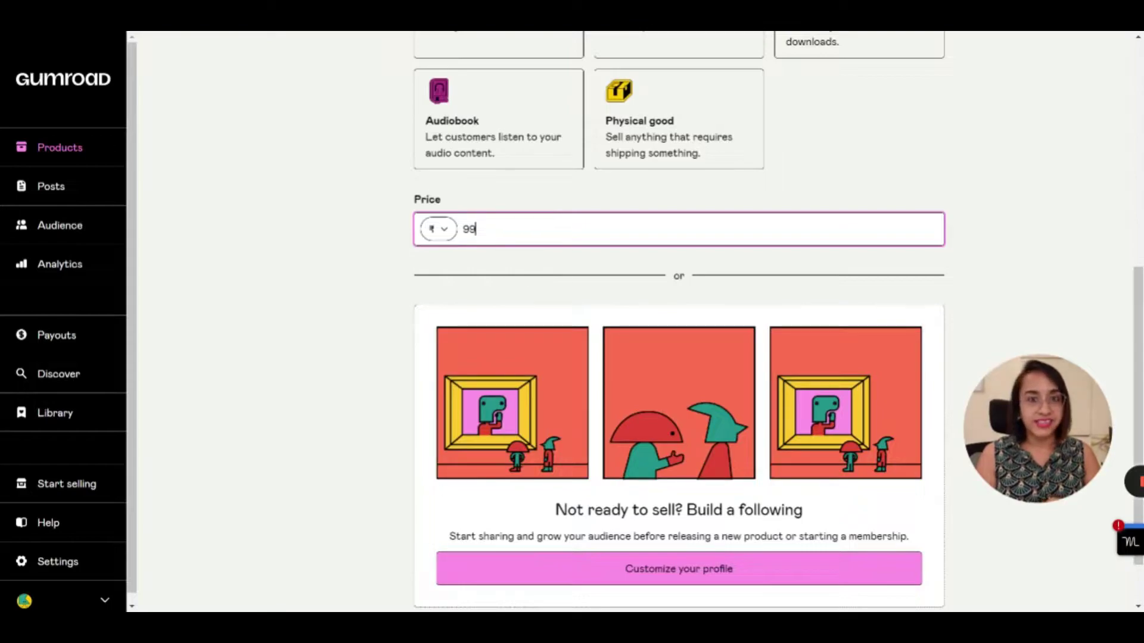
scroll(679, 322, down, 1)
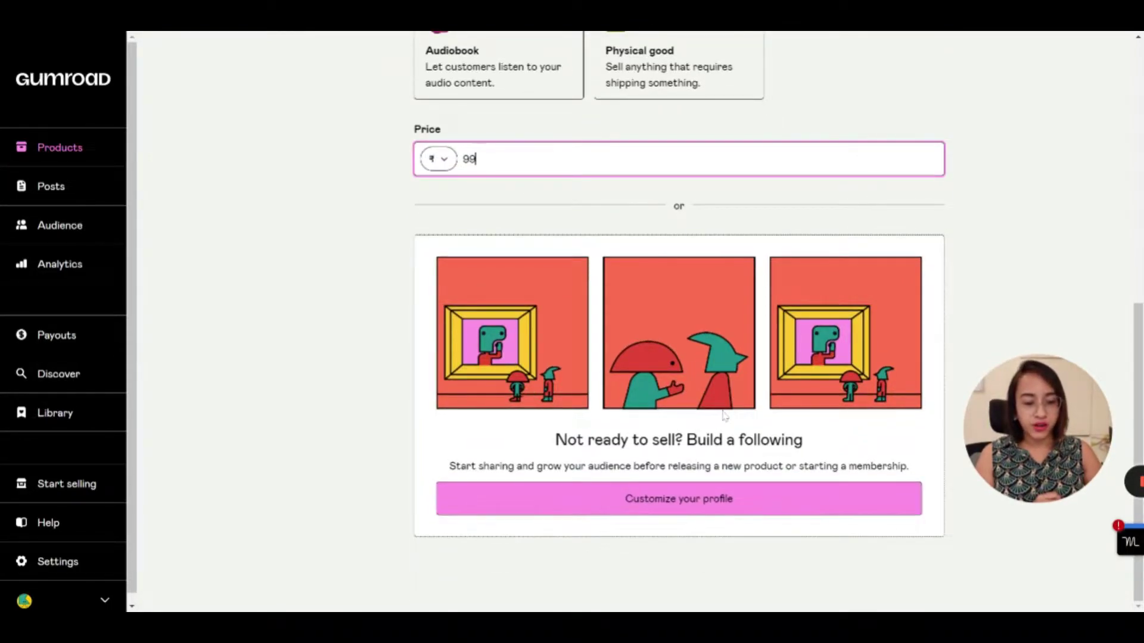
scroll(724, 415, up, 5)
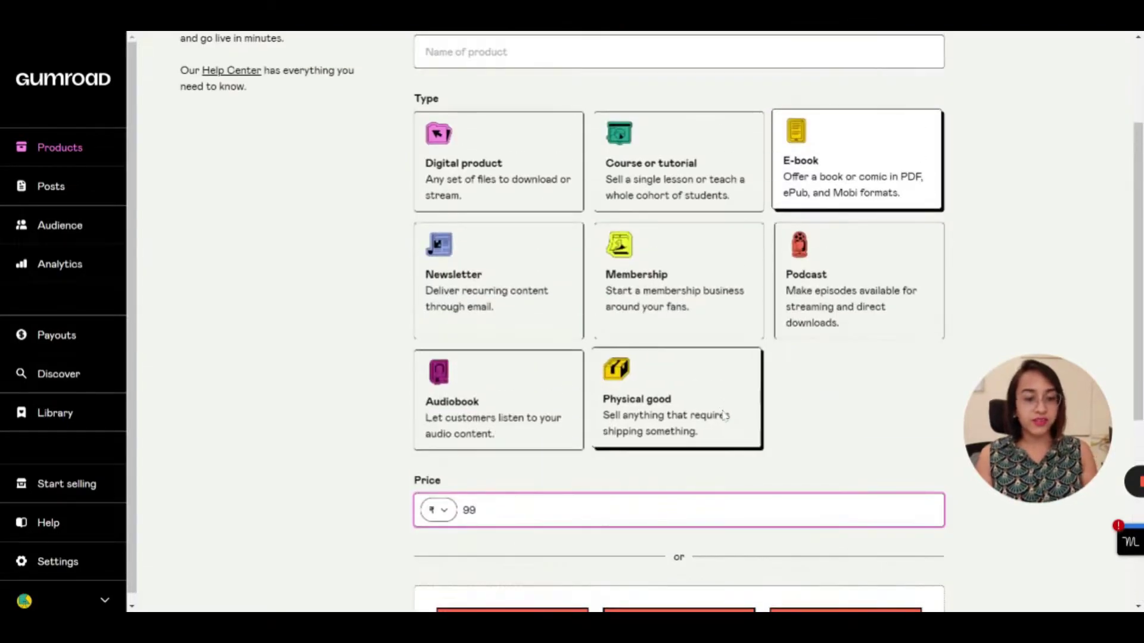
scroll(725, 415, up, 2)
scroll(679, 286, down, 6)
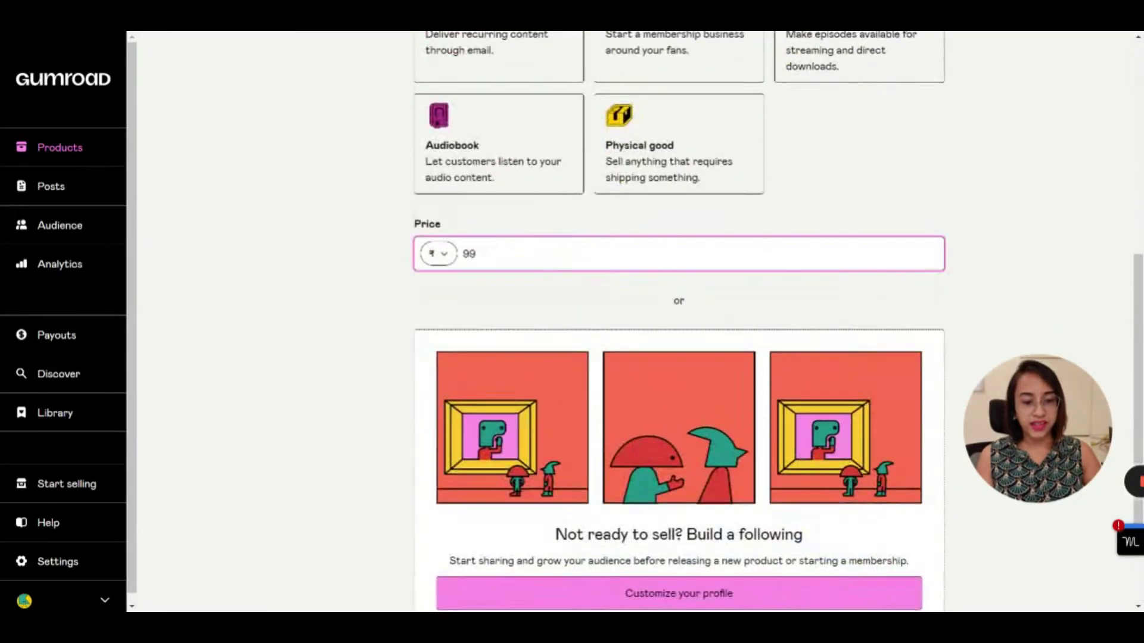
scroll(717, 572, down, 2)
scroll(707, 509, up, 8)
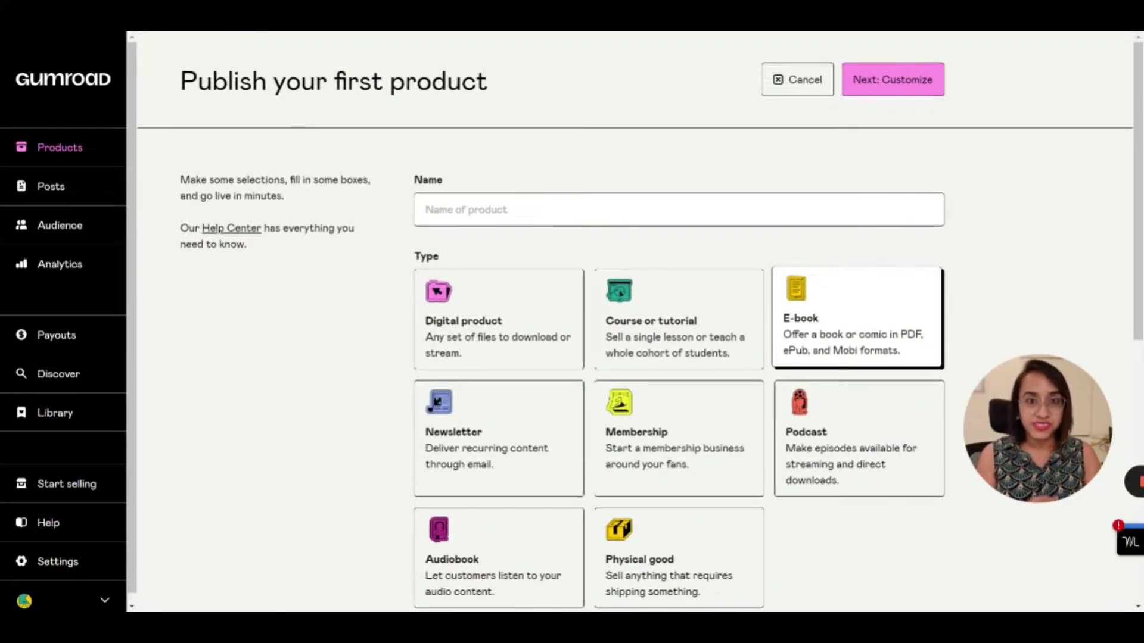
Name the product 'My first ebook' and continue to customization
click(889, 79)
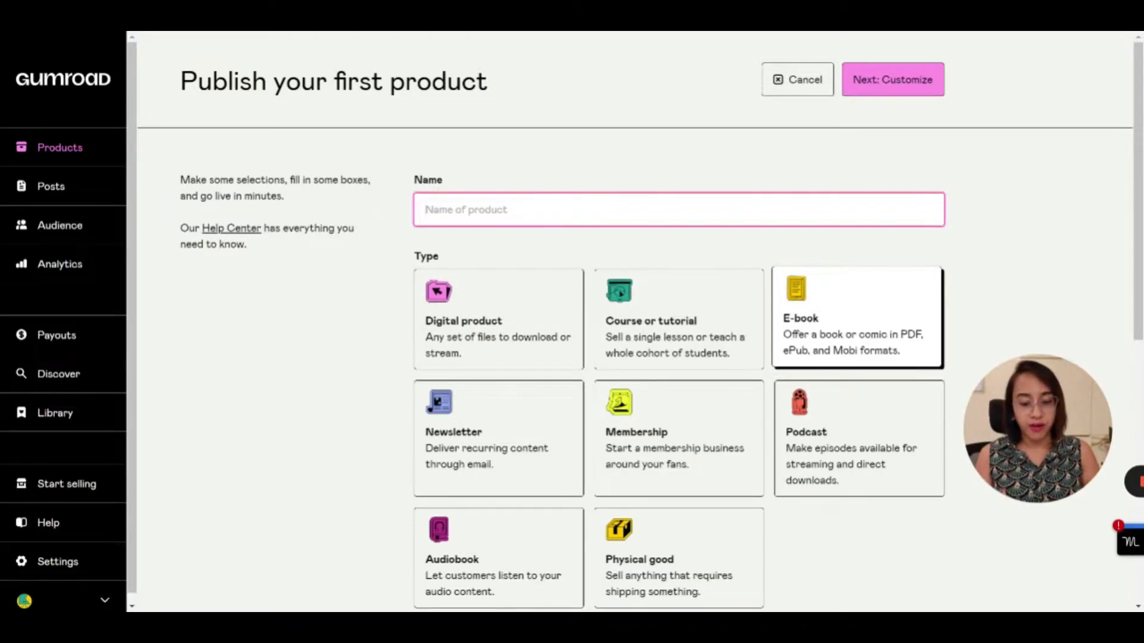
text(My first ebook @)
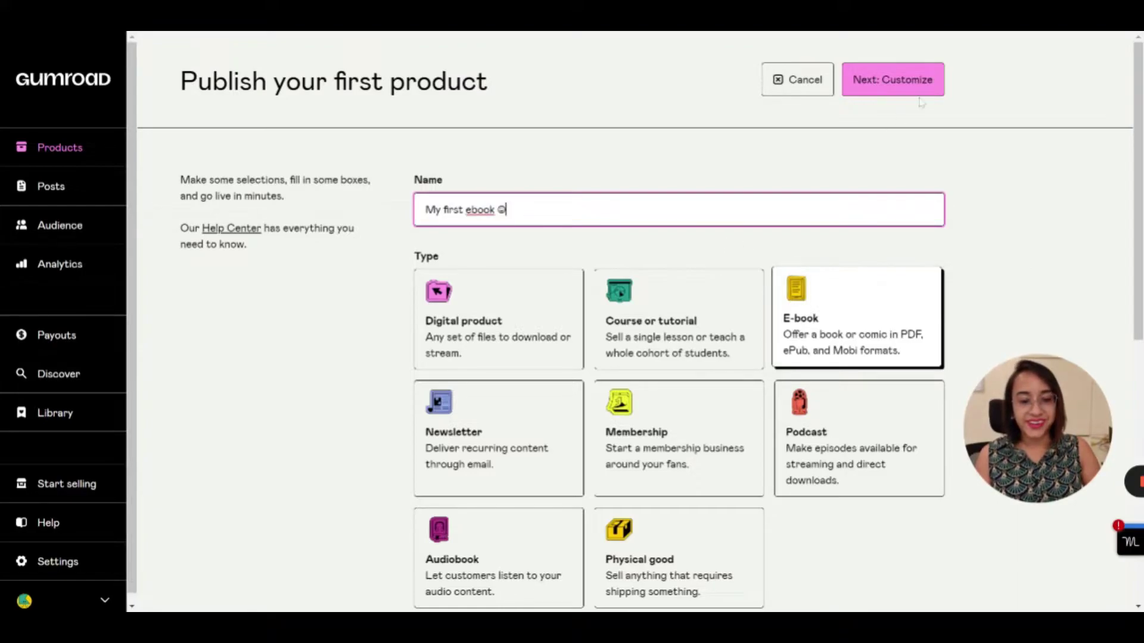
click(903, 88)
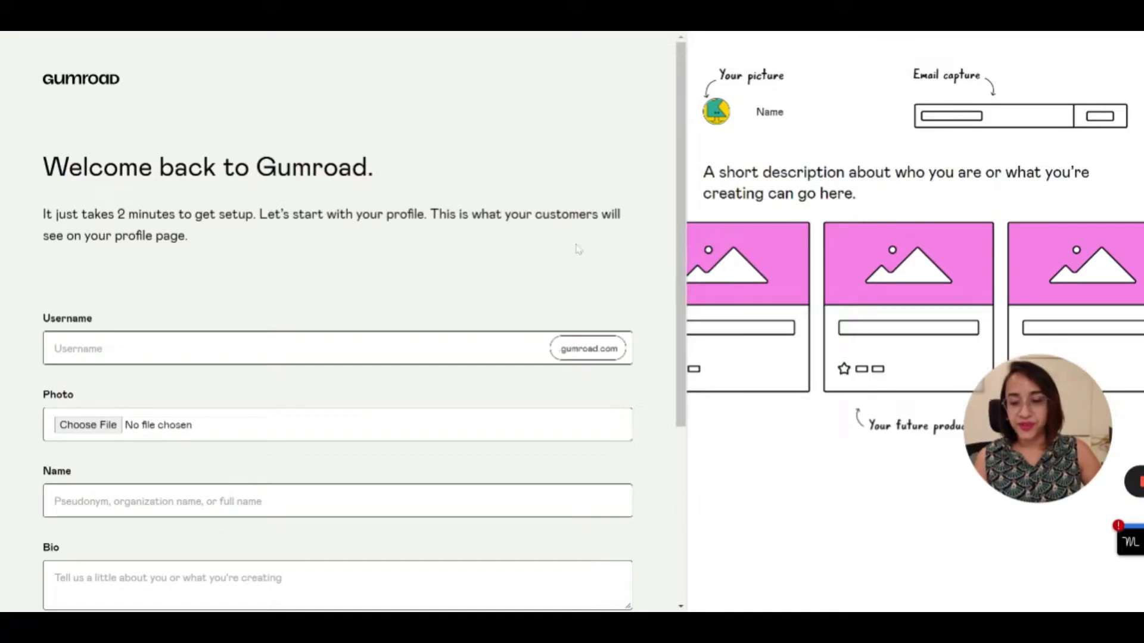
Pick an available profile username and upload a profile photo
click(492, 348)
text(anangsha)
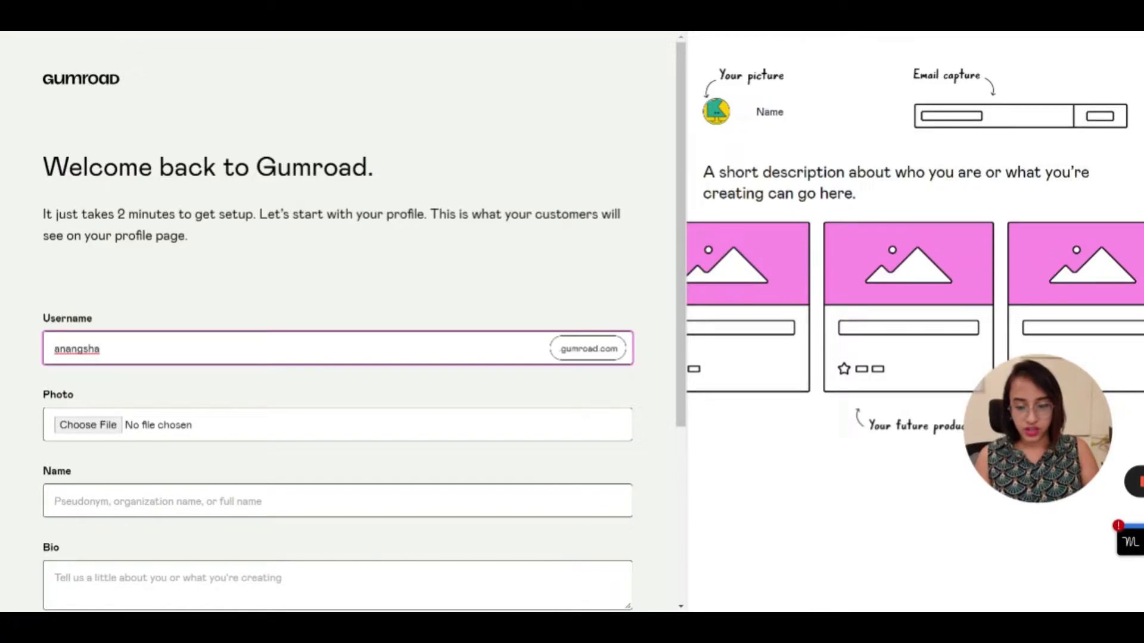
key(BackSpace)
key(BackSpace)
key(BackSpace)
key(BackSpace)
key(BackSpace)
key(BackSpace)
key(BackSpace)
key(BackSpace)
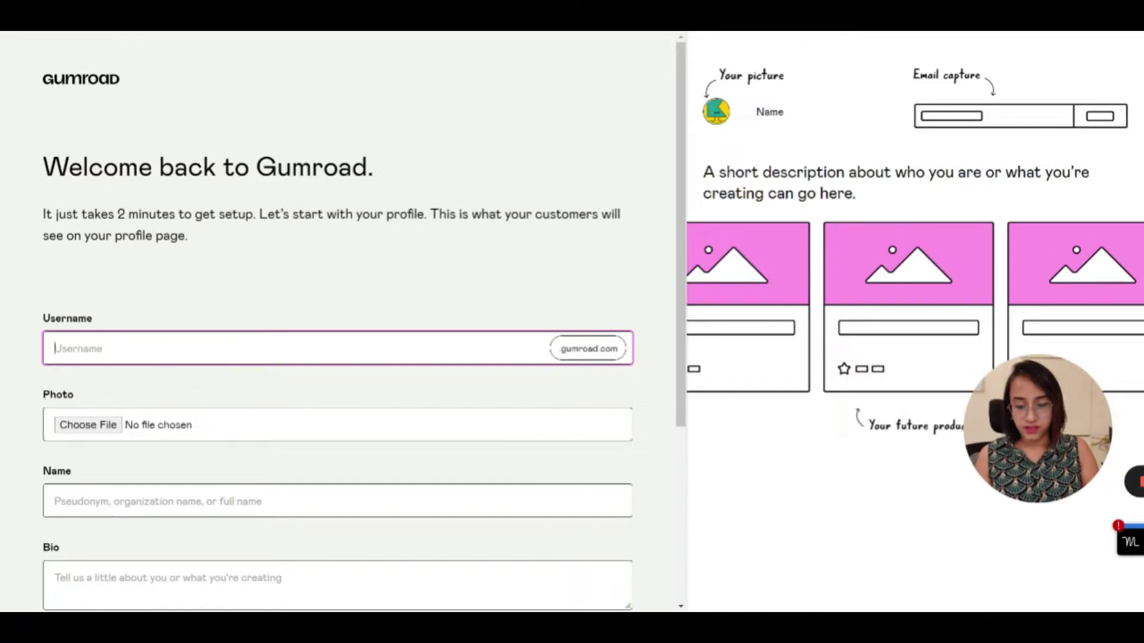
text(writeranang)
key(BackSpace)
key(BackSpace)
text(ns)
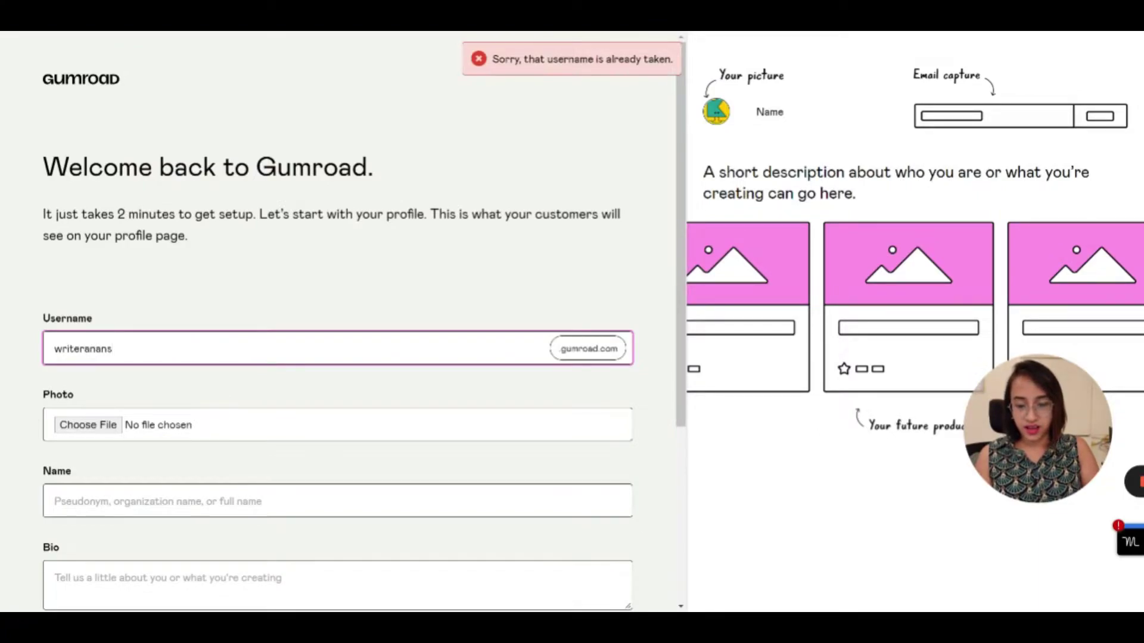
key(BackSpace)
text(gsha)
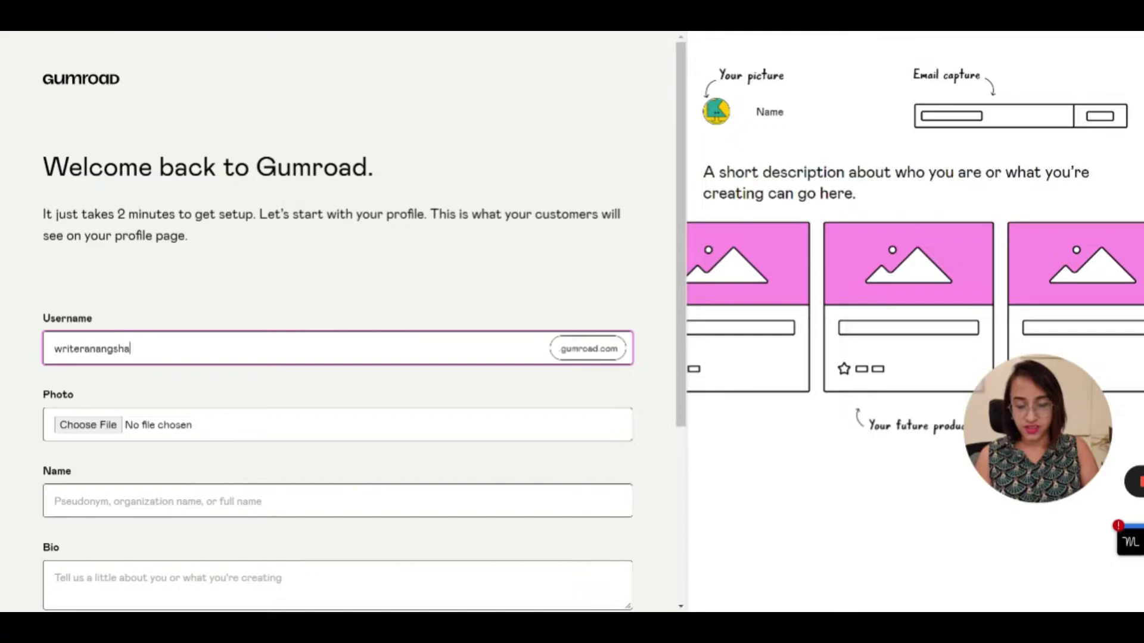
click(109, 430)
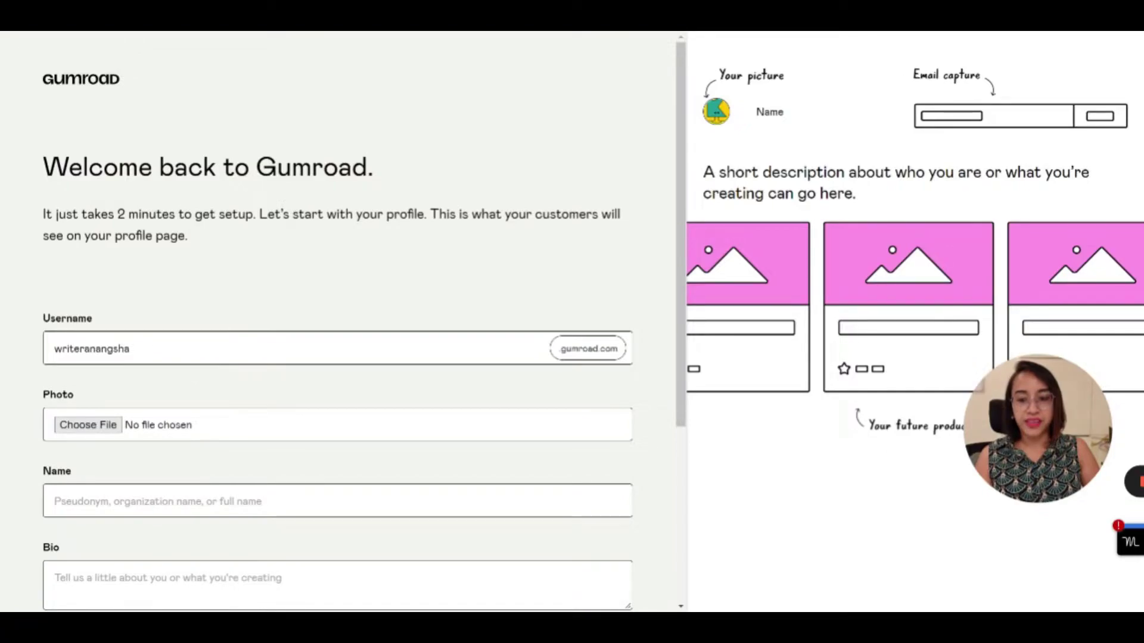
key(Return)
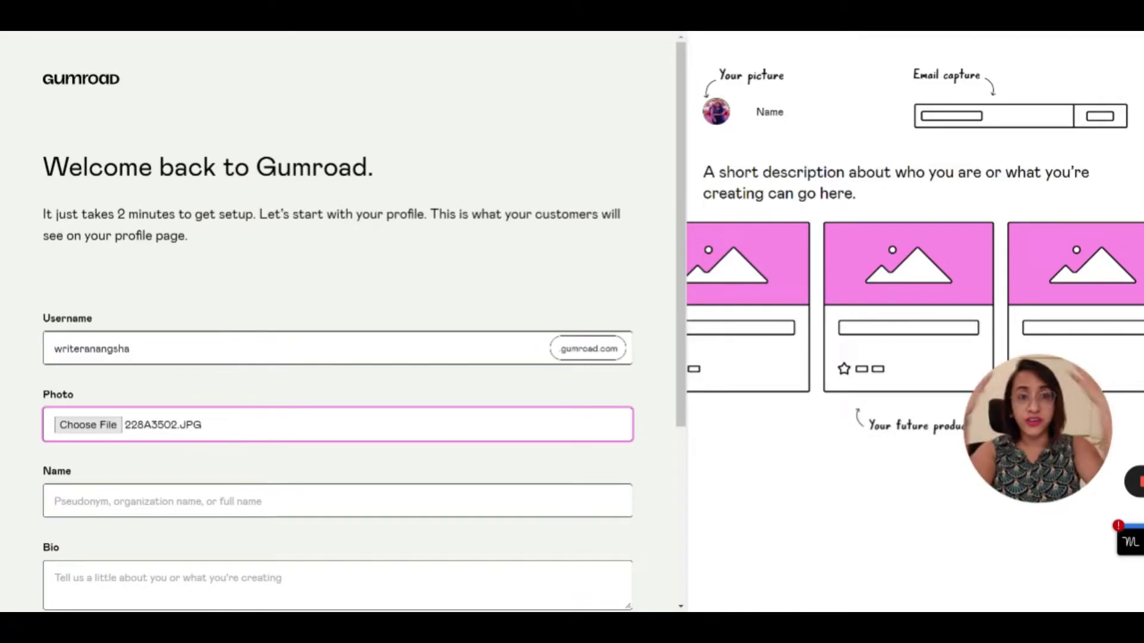
scroll(337, 322, down, 4)
Enter the display name and bio 'Writer', turn off update emails, and save the profile
click(55, 275)
text(Anangsha Alammyan)
key(Tab)
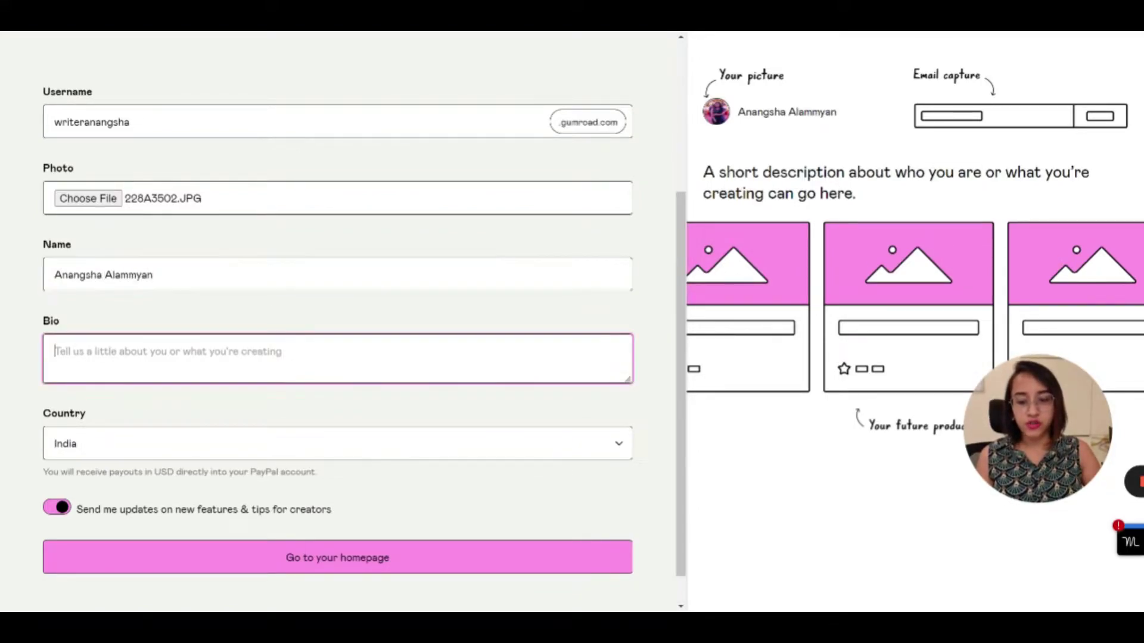
text(Writer)
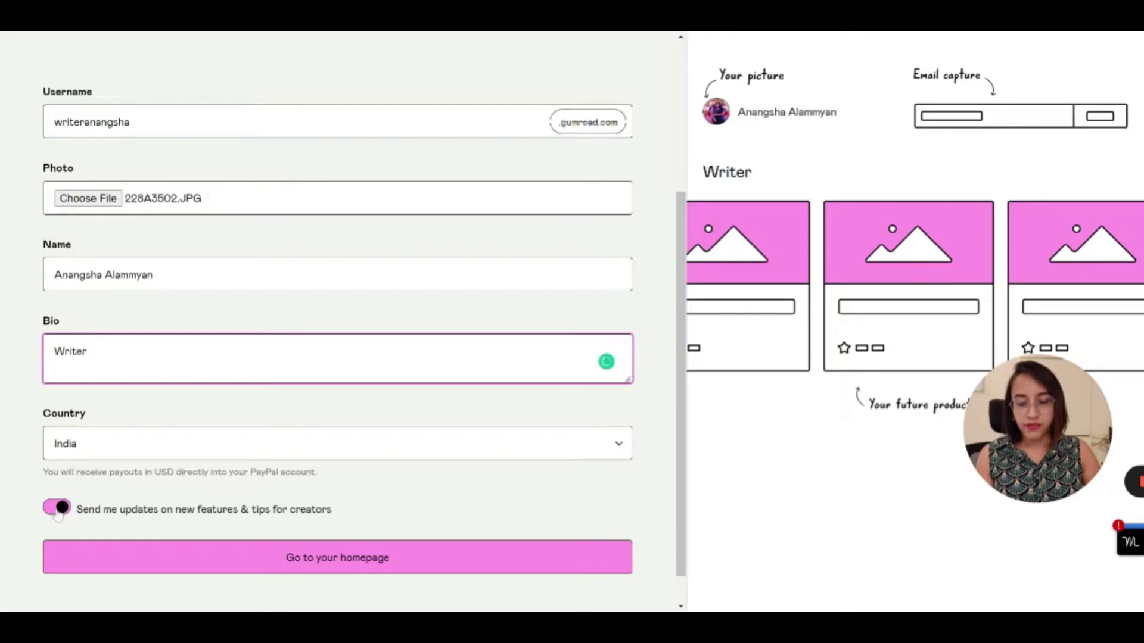
click(58, 511)
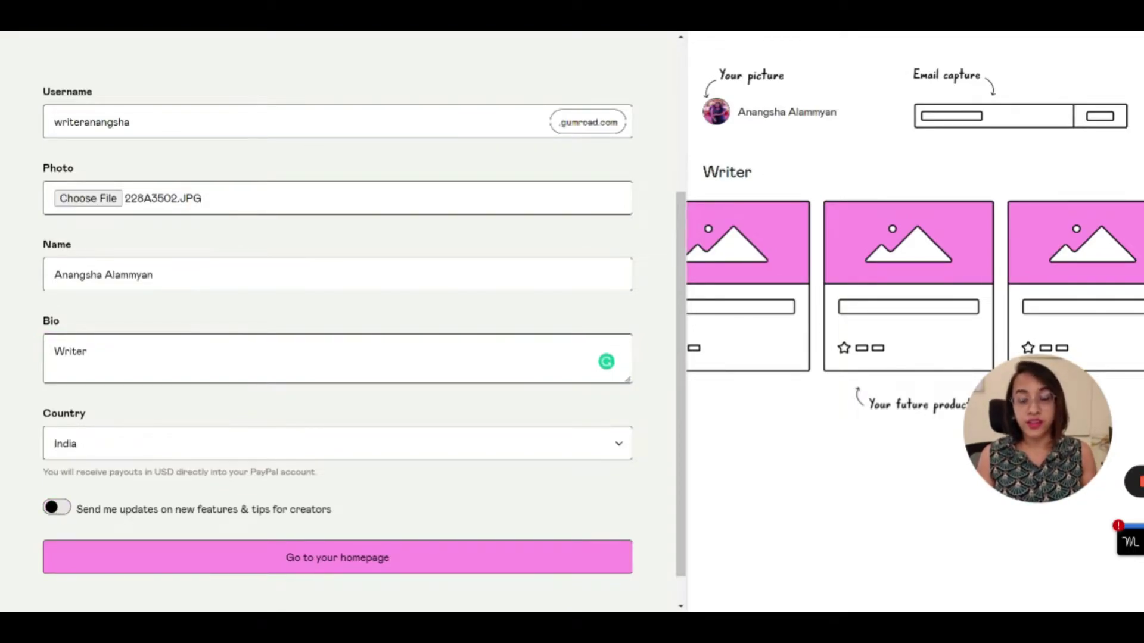
click(311, 560)
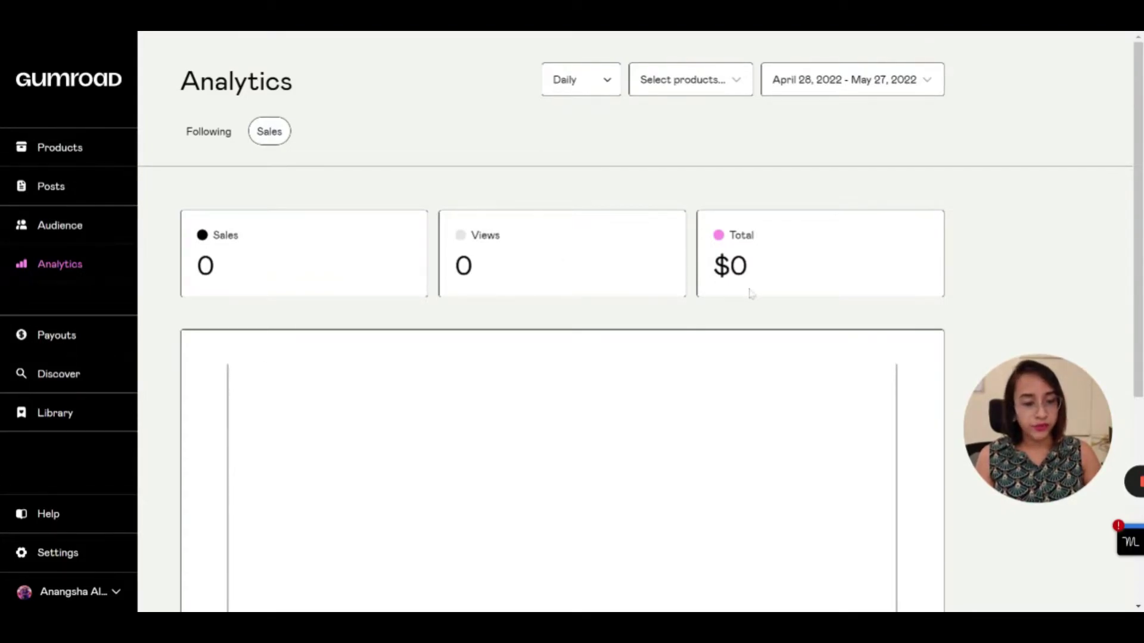
Review the empty Analytics page, then go to Products listing My first ebook at ₹99
scroll(750, 291, down, 5)
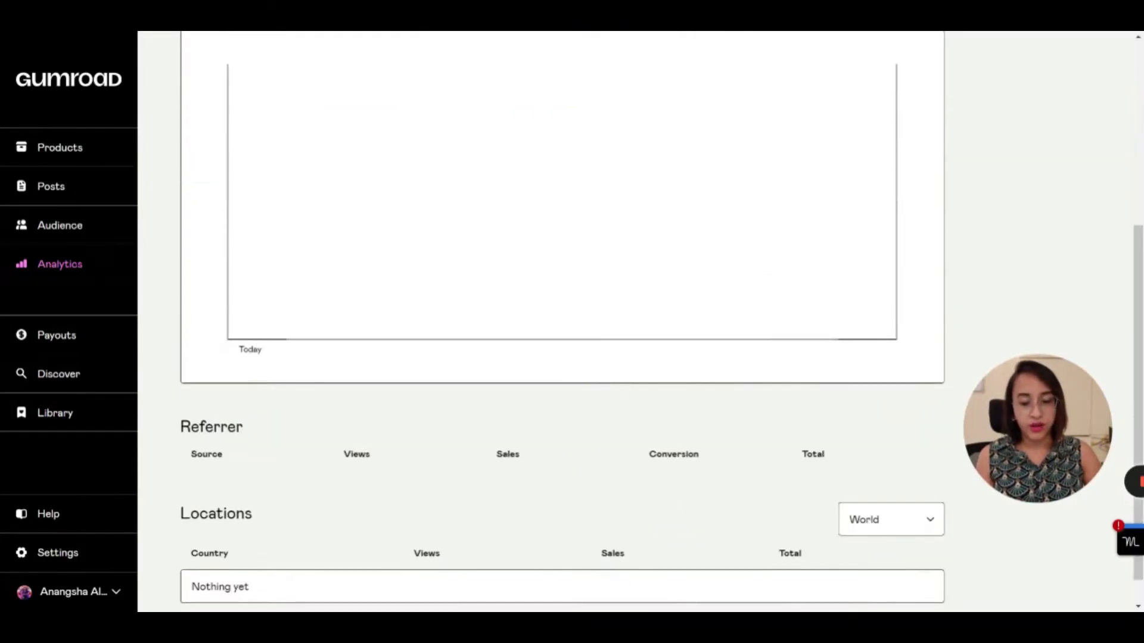
scroll(634, 321, up, 6)
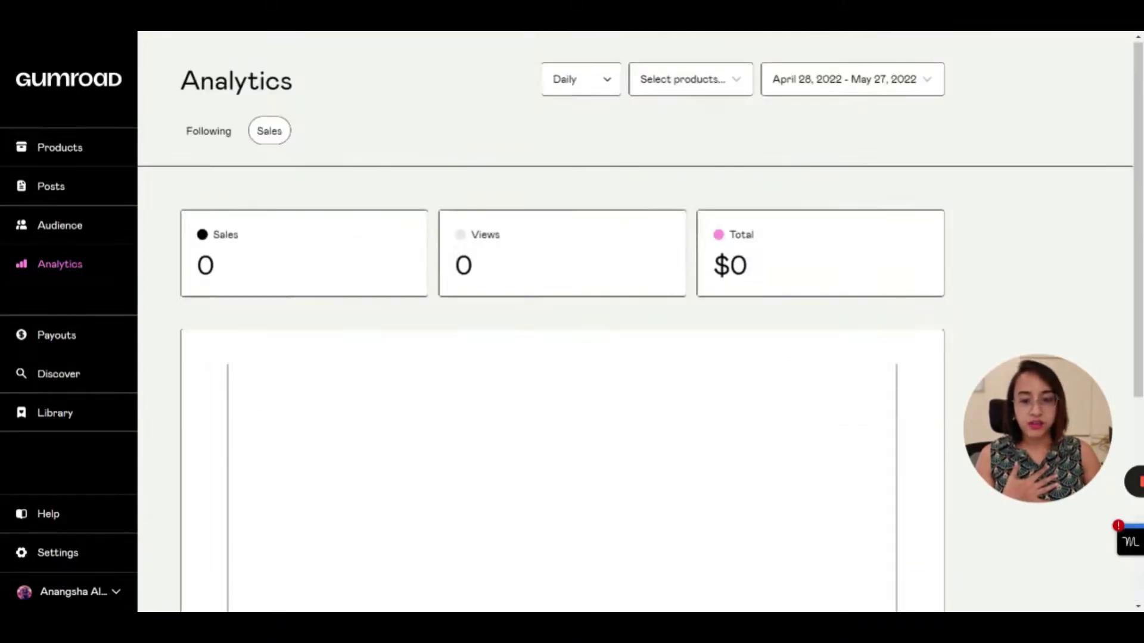
click(71, 152)
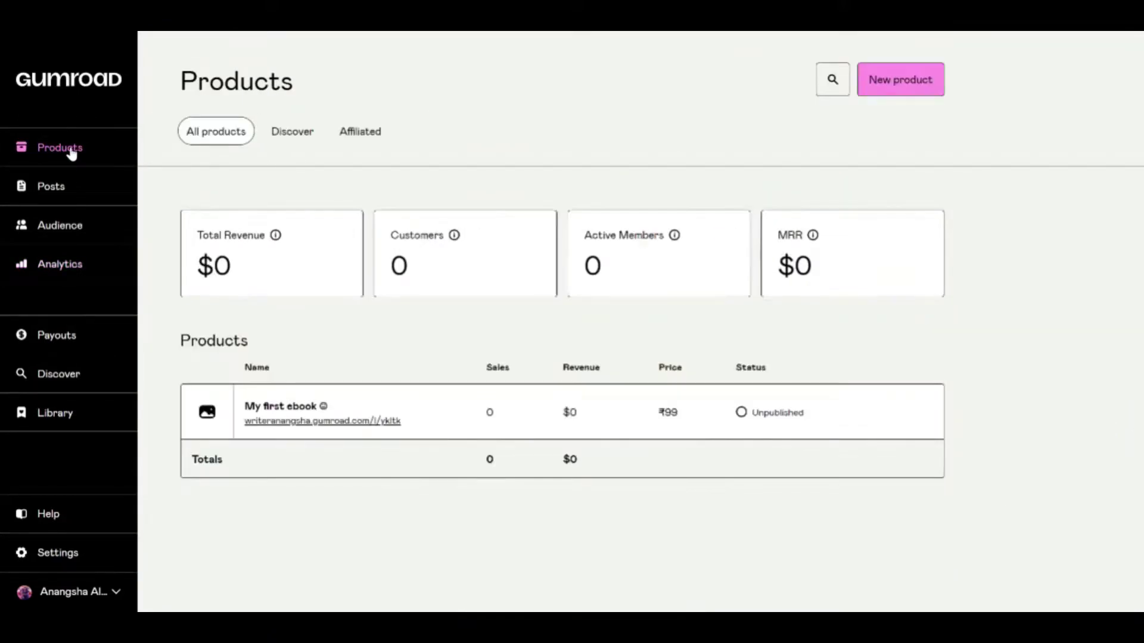
mouse_move(301, 417)
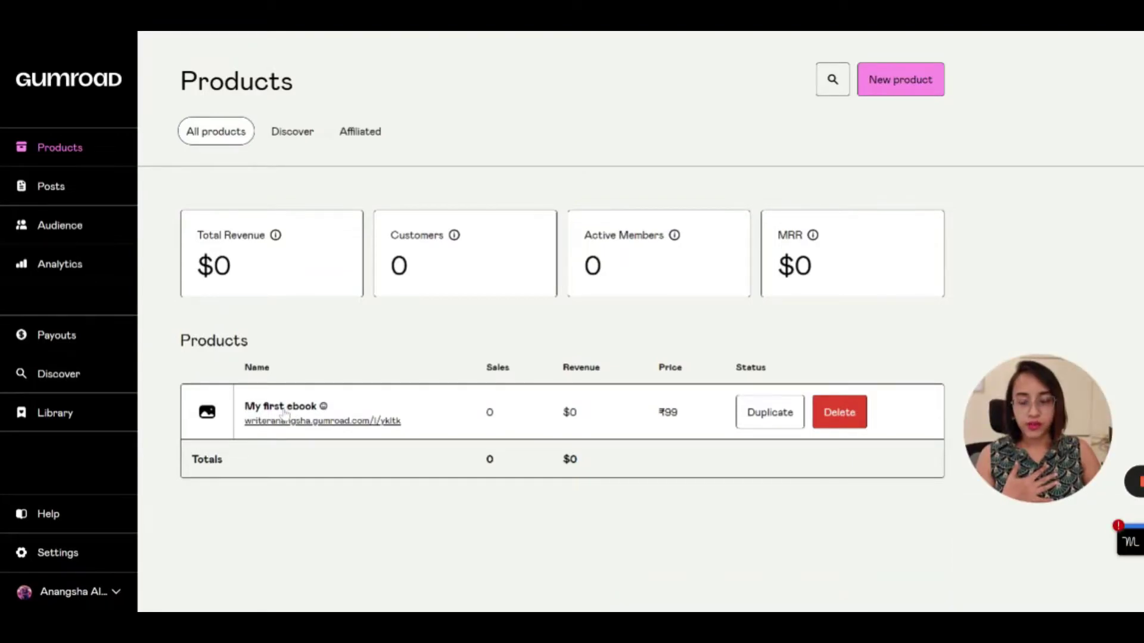
Open My first ebook's editor on its Product details tab
click(285, 411)
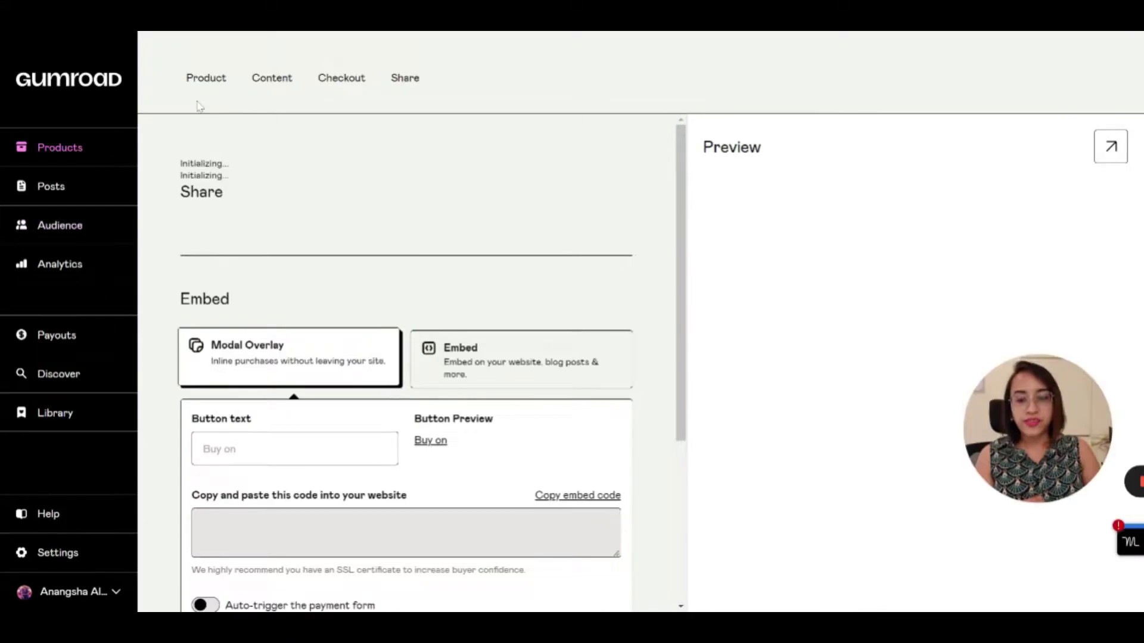
click(202, 79)
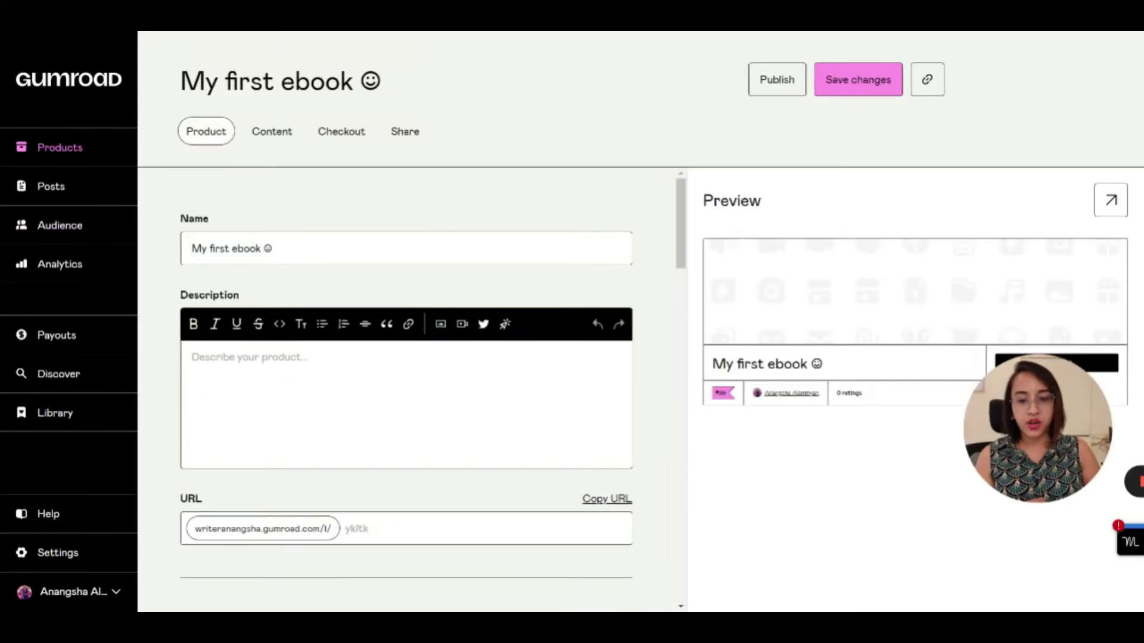
scroll(366, 231, down, 1)
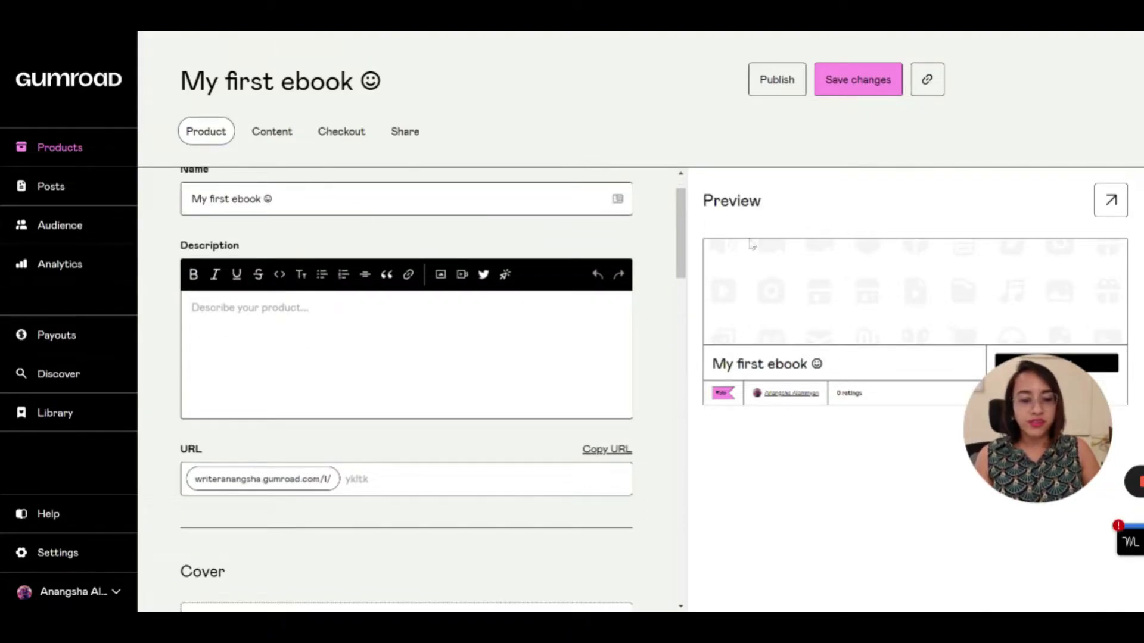
drag(1045, 413, 1047, 516)
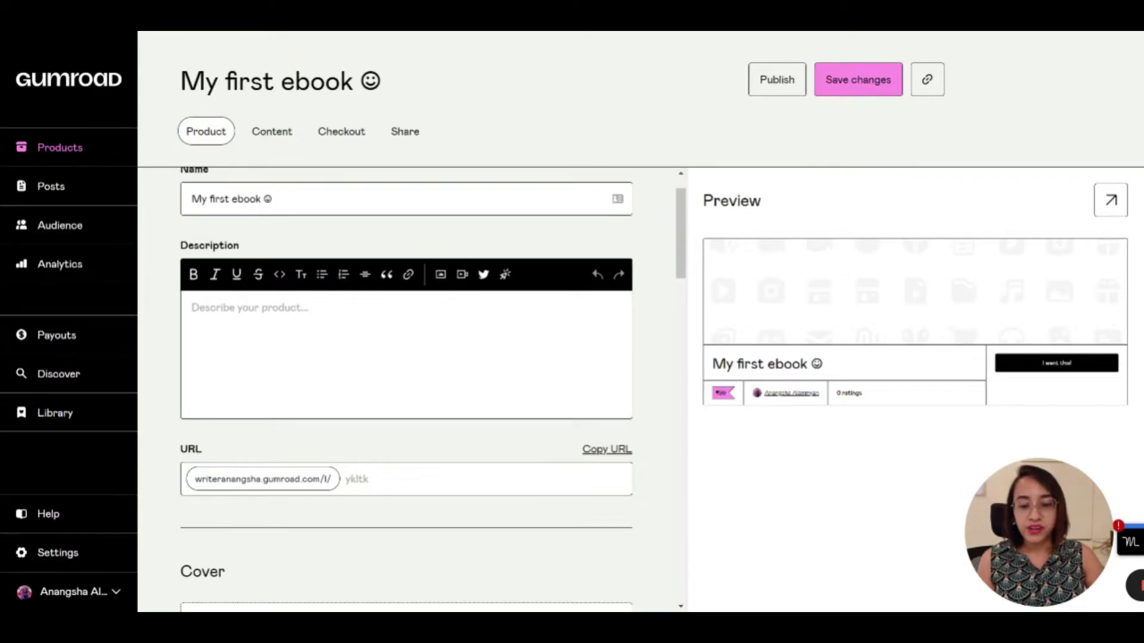
Write the description 'This is my first ebook. I have curated it with all my love.'
click(443, 308)
text(This )
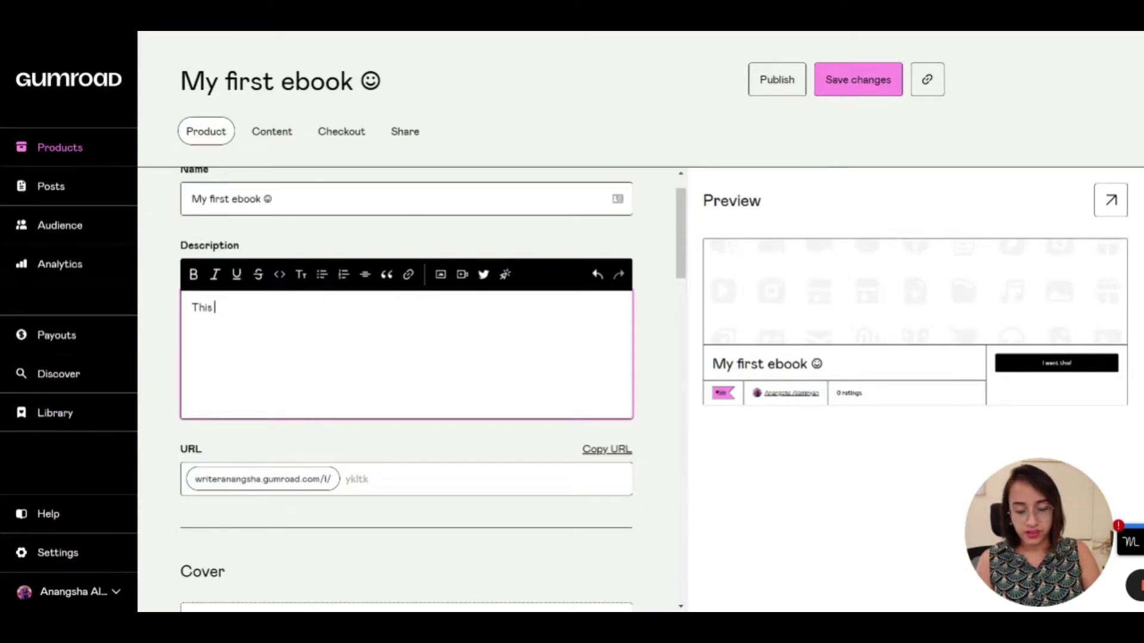
text(is my )
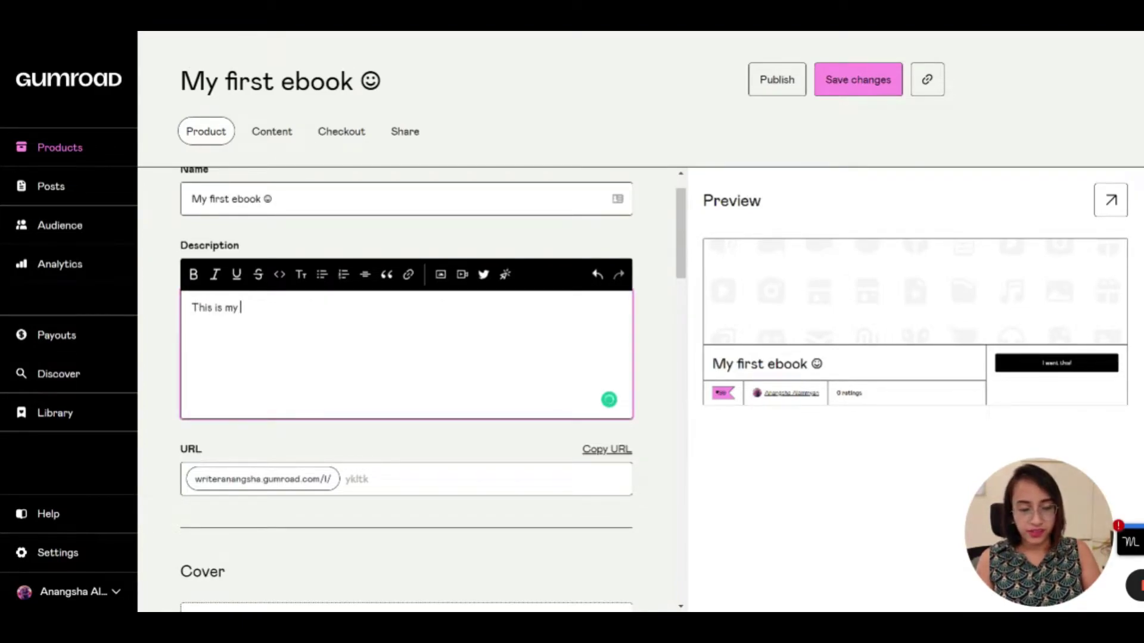
text(first ebook.)
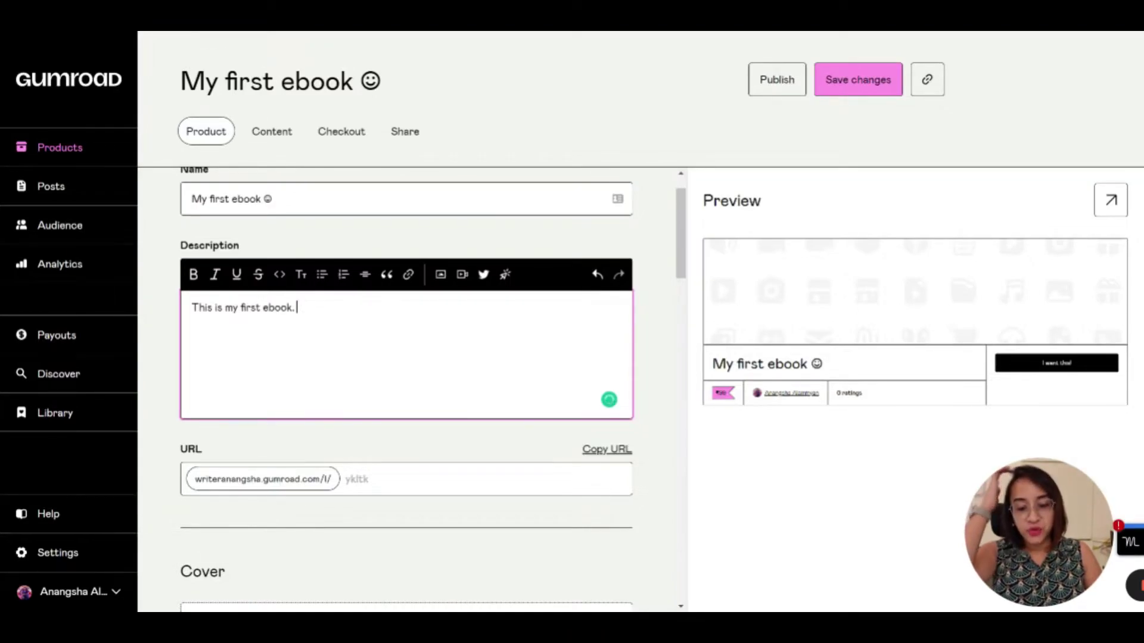
text(I have curated it with all my love.)
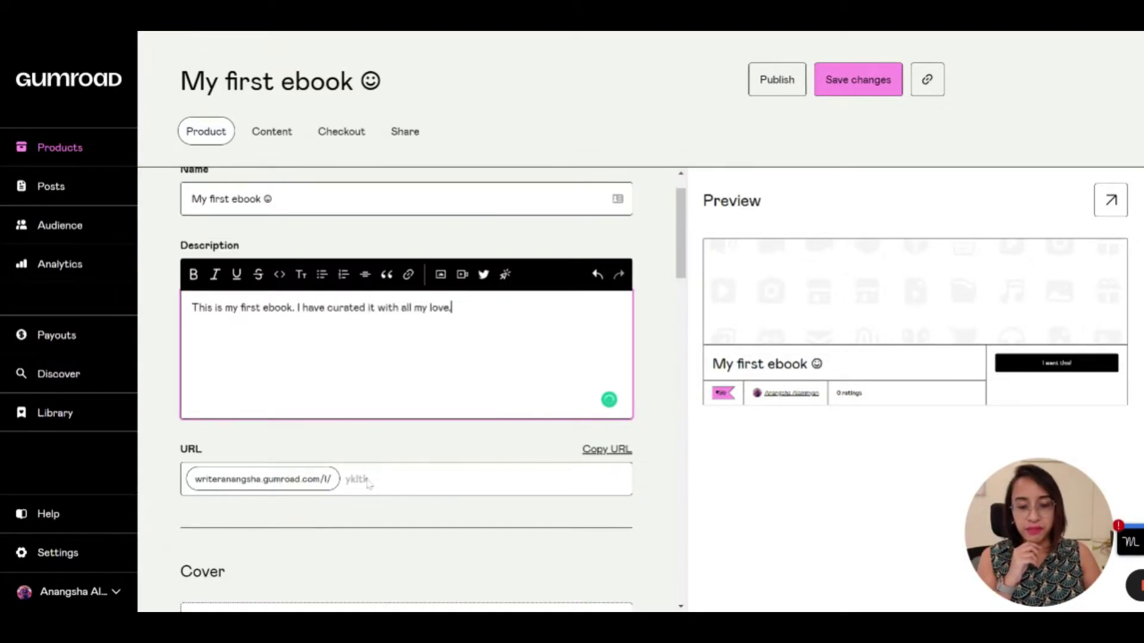
scroll(367, 484, down, 1)
click(367, 483)
Set the product URL ending to 'myfirstebook'
click(417, 398)
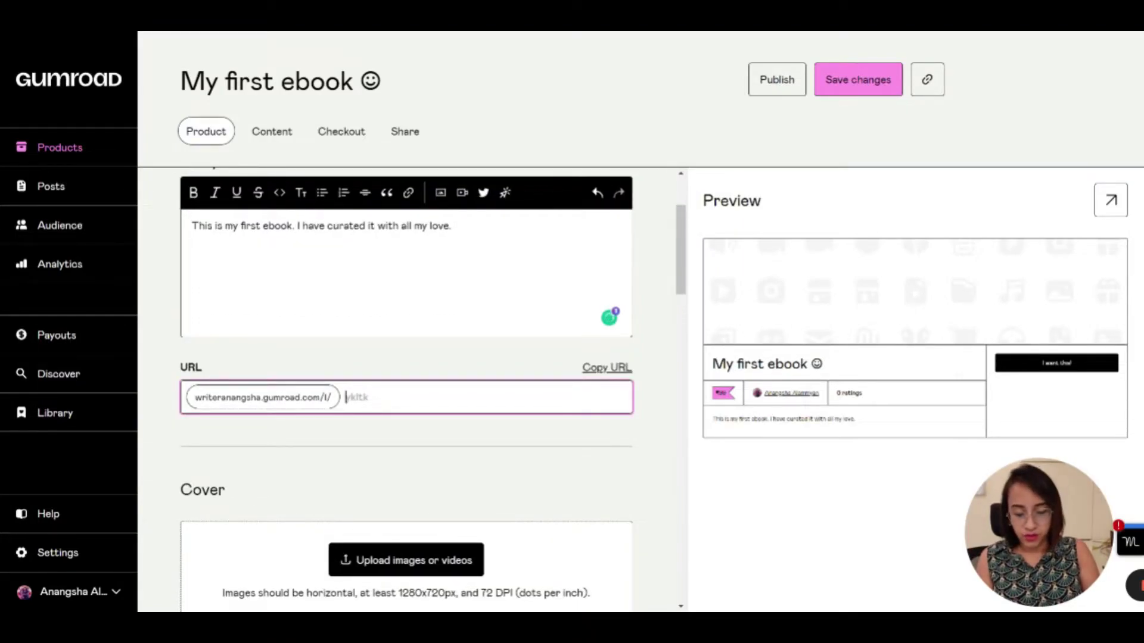
text(myfirstebook)
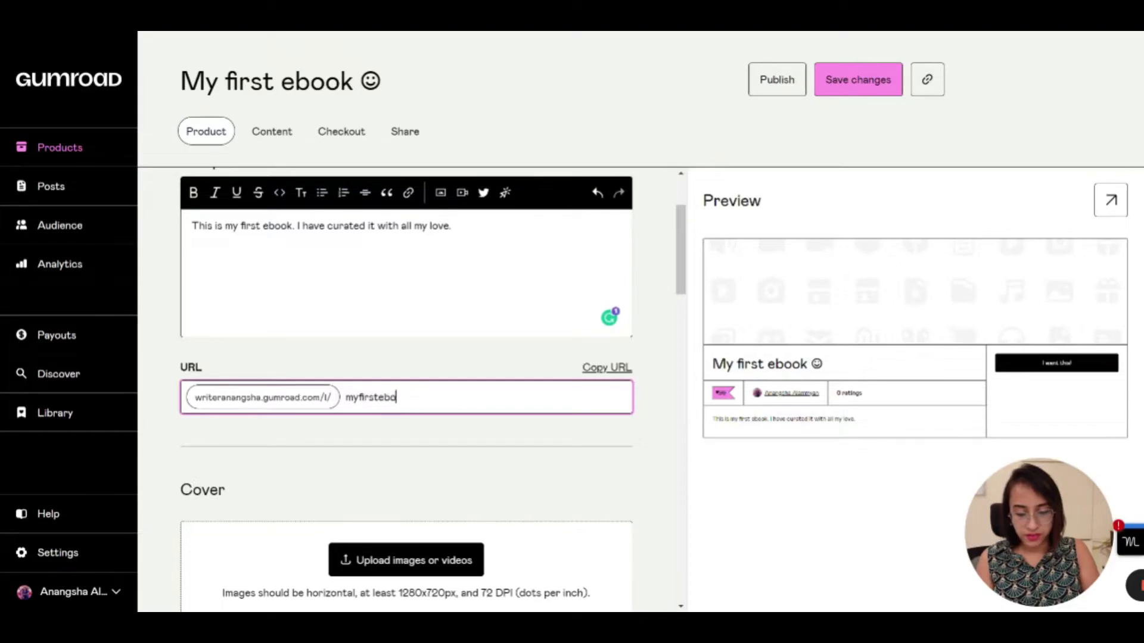
click(464, 505)
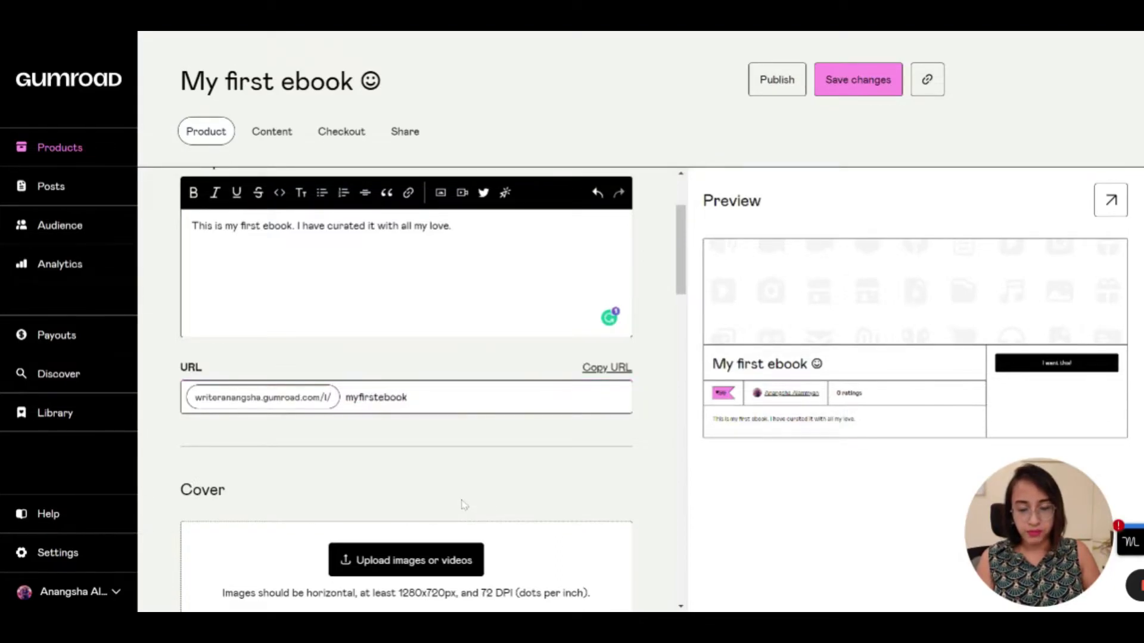
scroll(464, 504, down, 1)
scroll(464, 504, down, 1)
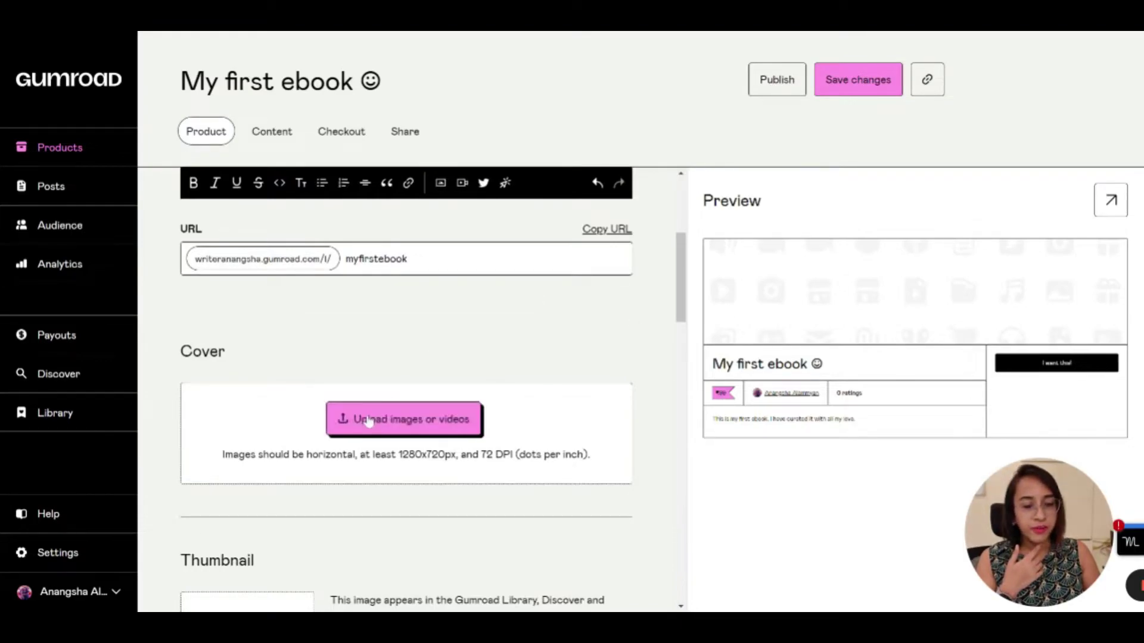
Set an Unsplash e-reader photo, found by searching 'ebook', as the product cover
click(399, 422)
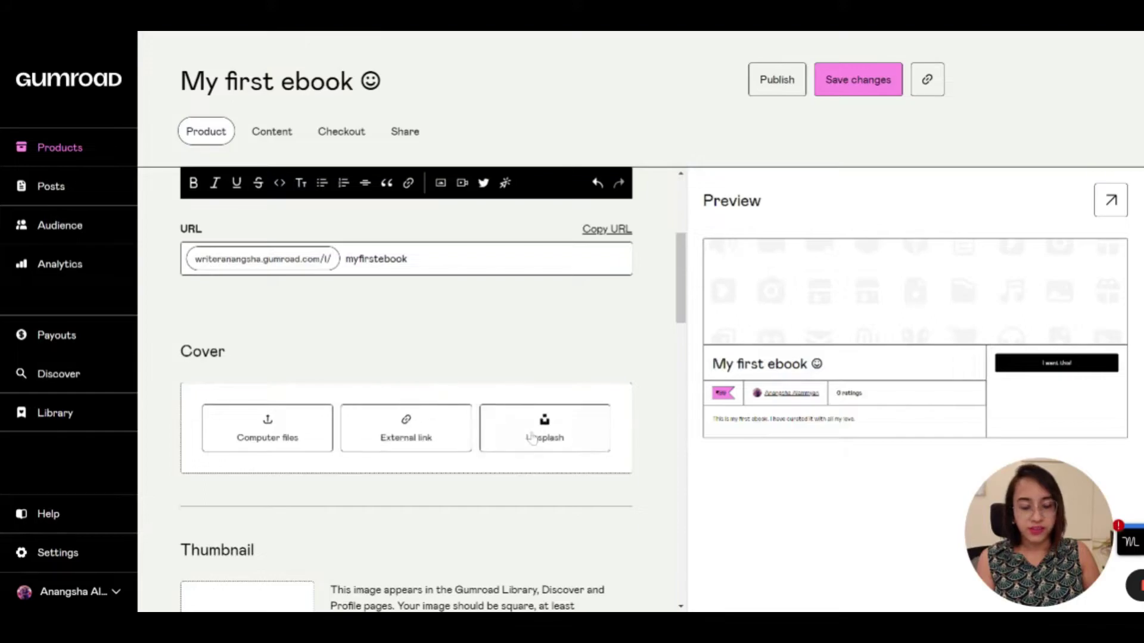
click(533, 436)
scroll(533, 438, down, 2)
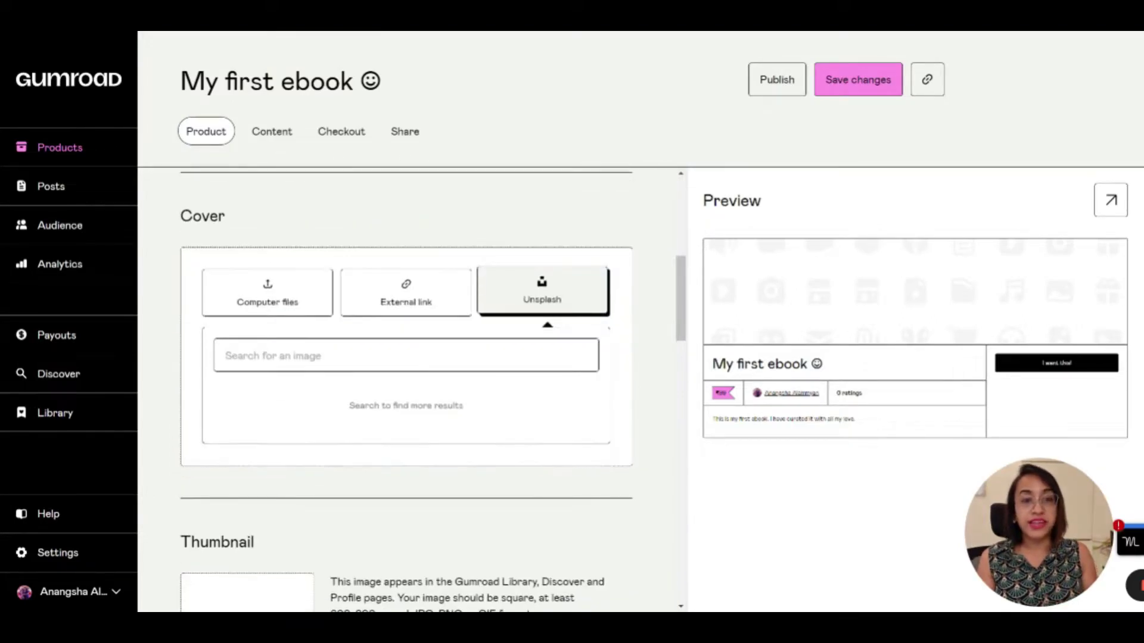
click(406, 356)
text(ebook)
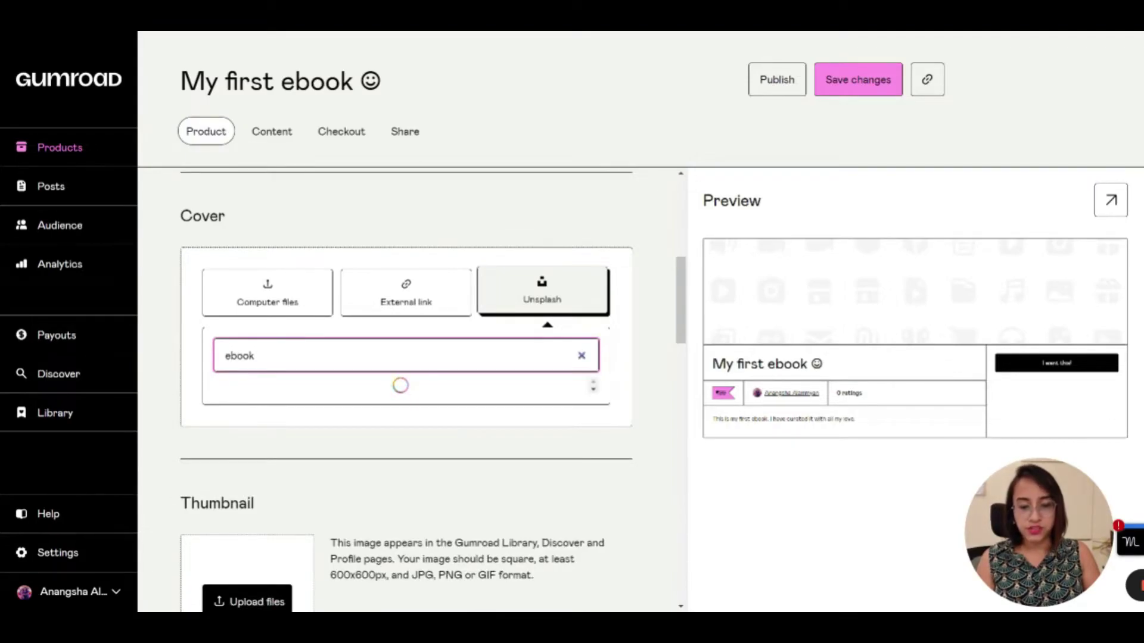
click(547, 414)
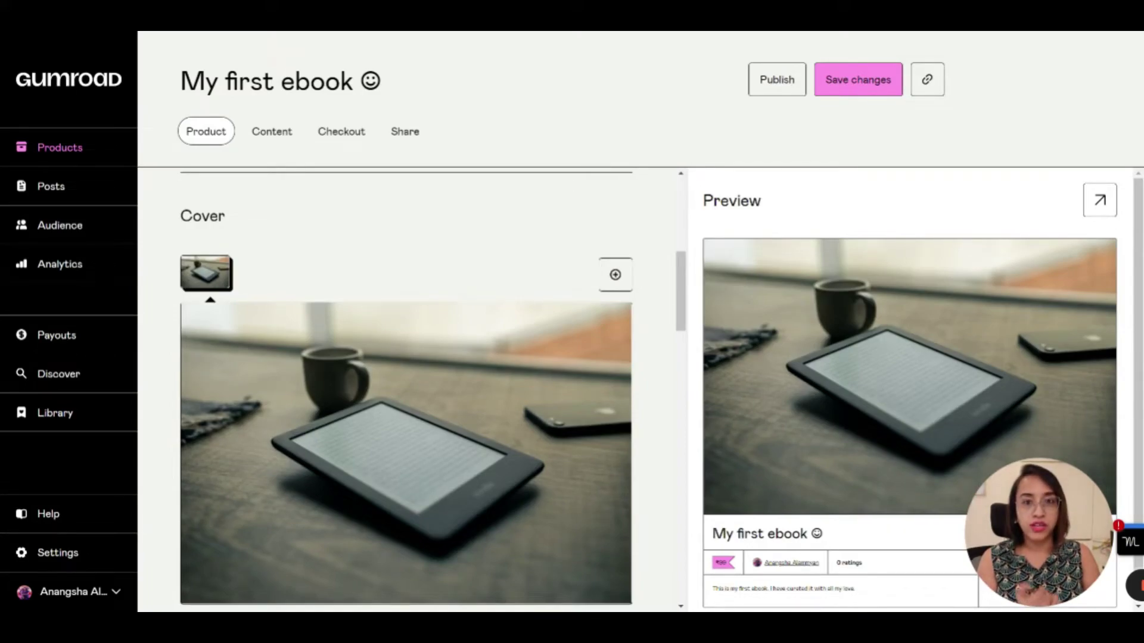
scroll(405, 388, down, 3)
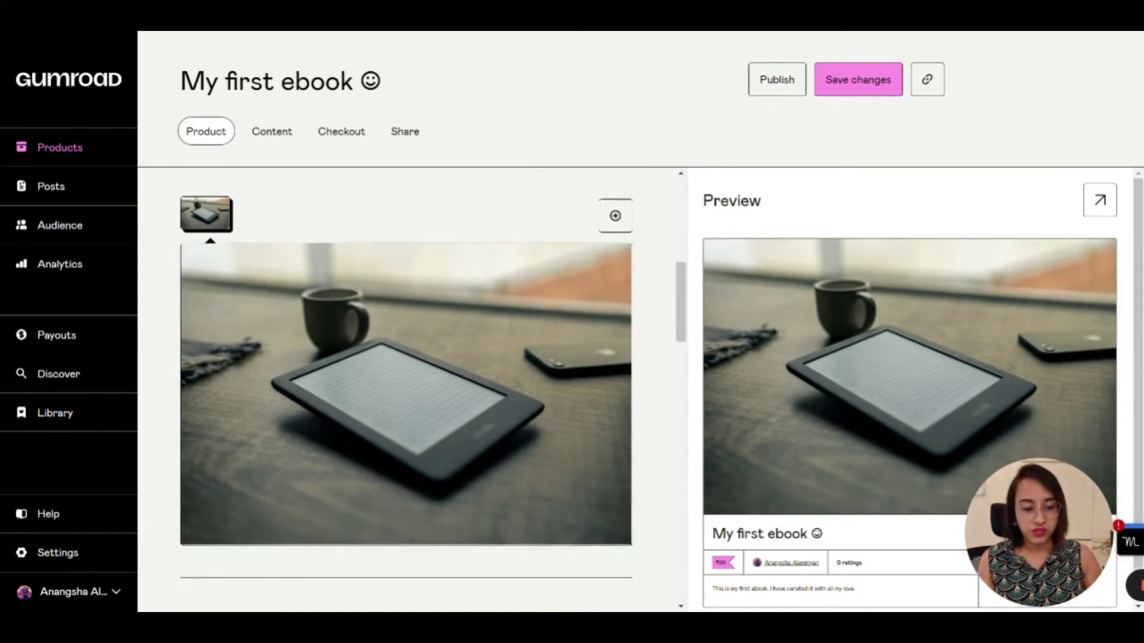
scroll(943, 289, down, 1)
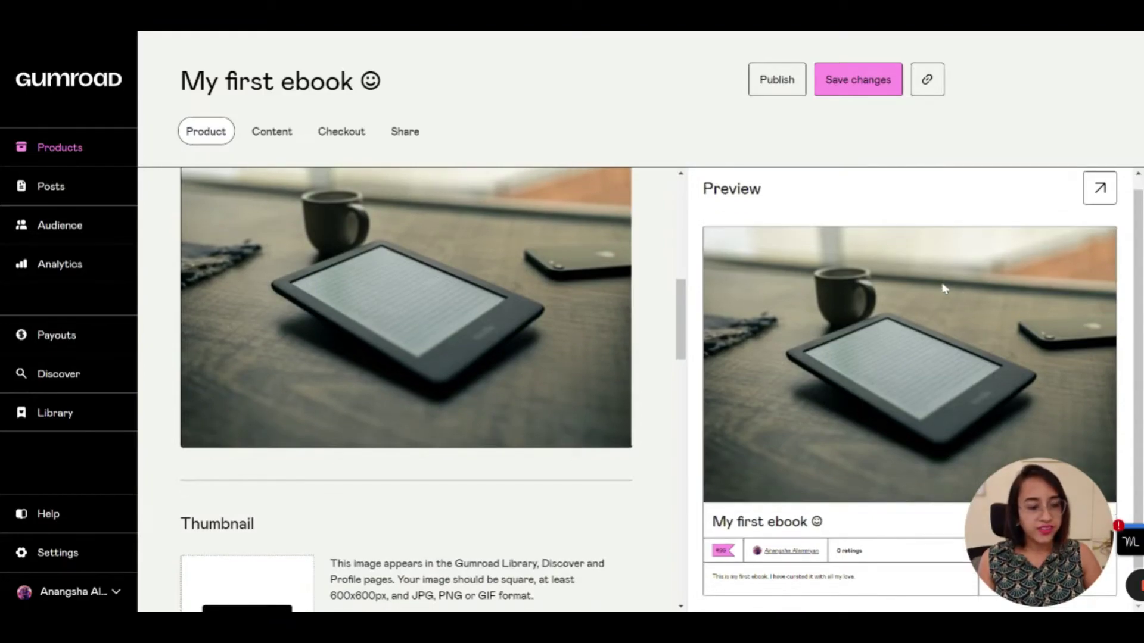
drag(1064, 480, 1047, 96)
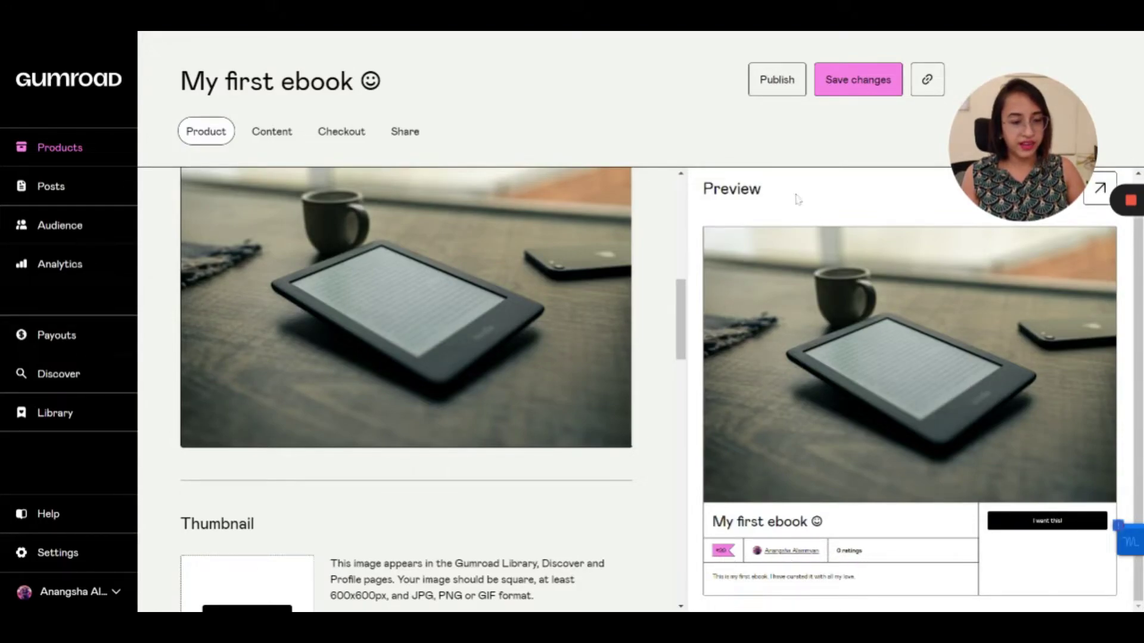
scroll(543, 554, down, 3)
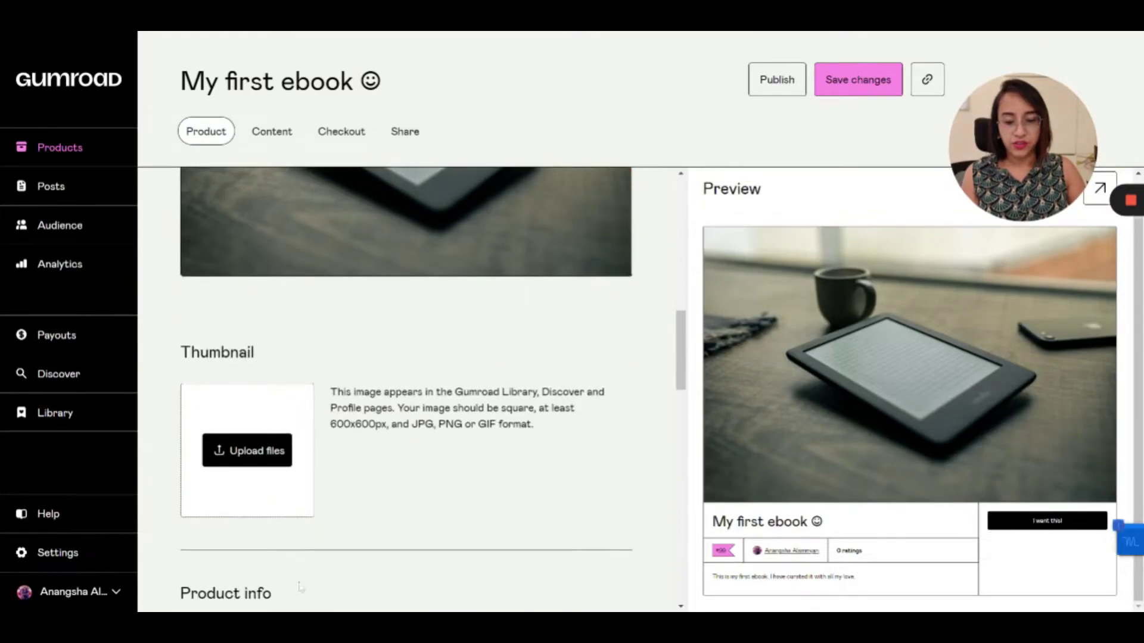
Set the first Unsplash 'ebook' e-reader result as the square thumbnail
click(257, 464)
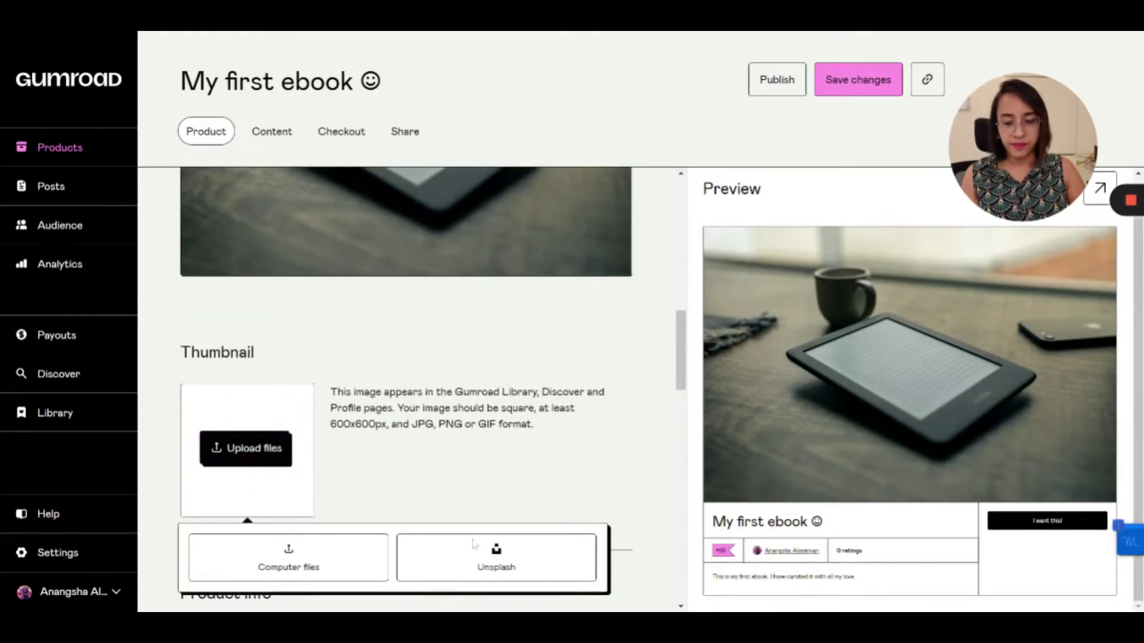
click(491, 563)
scroll(491, 564, down, 3)
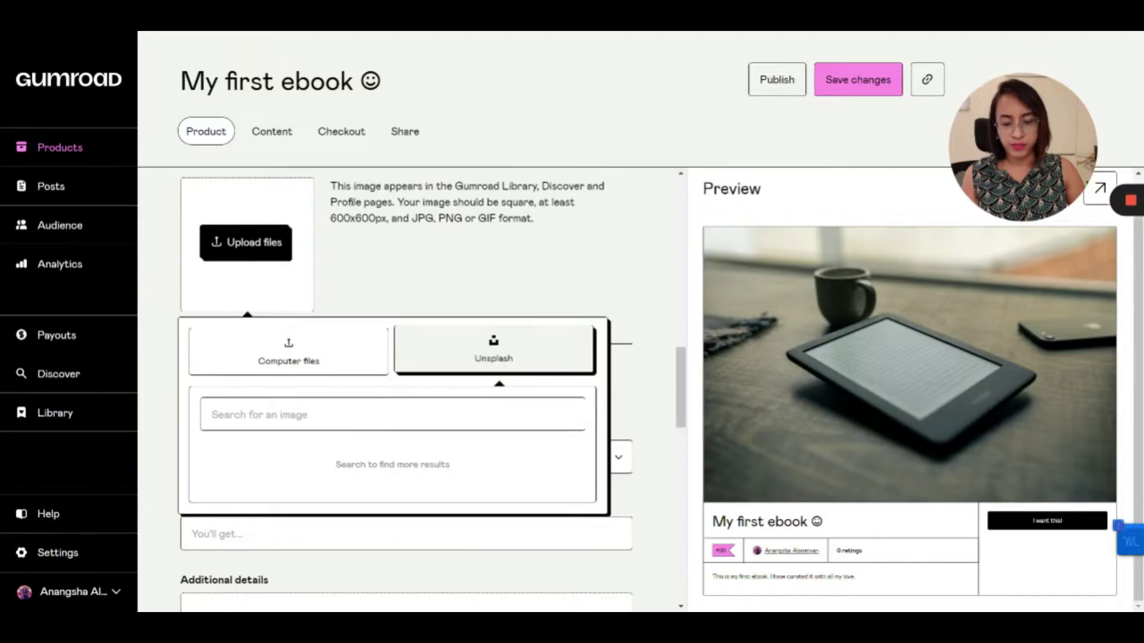
click(393, 414)
text(ebook)
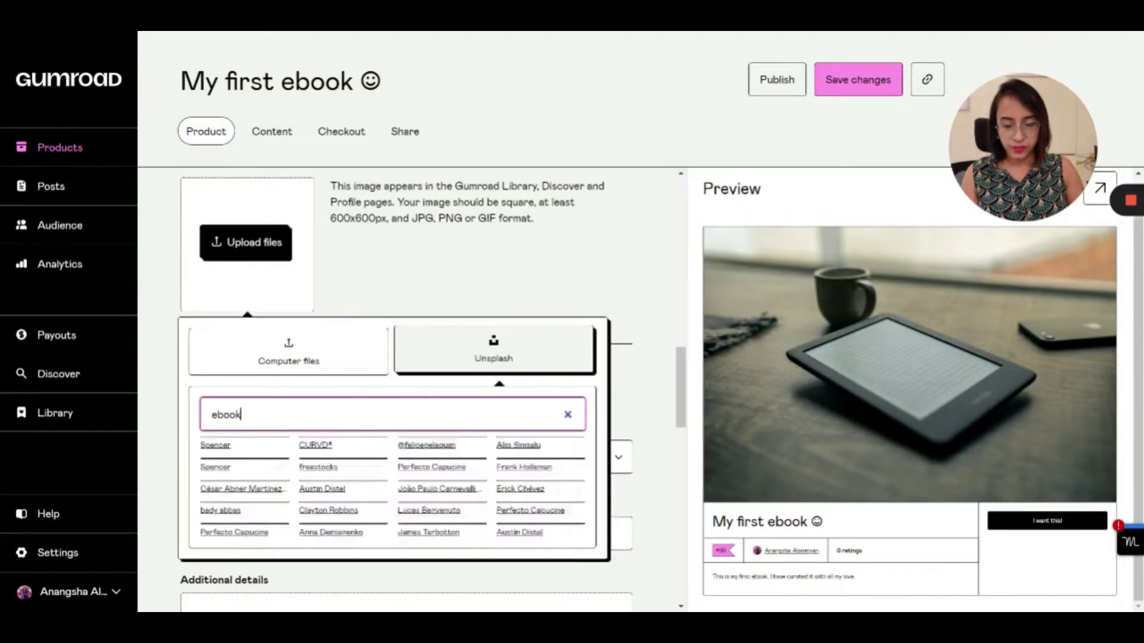
click(277, 512)
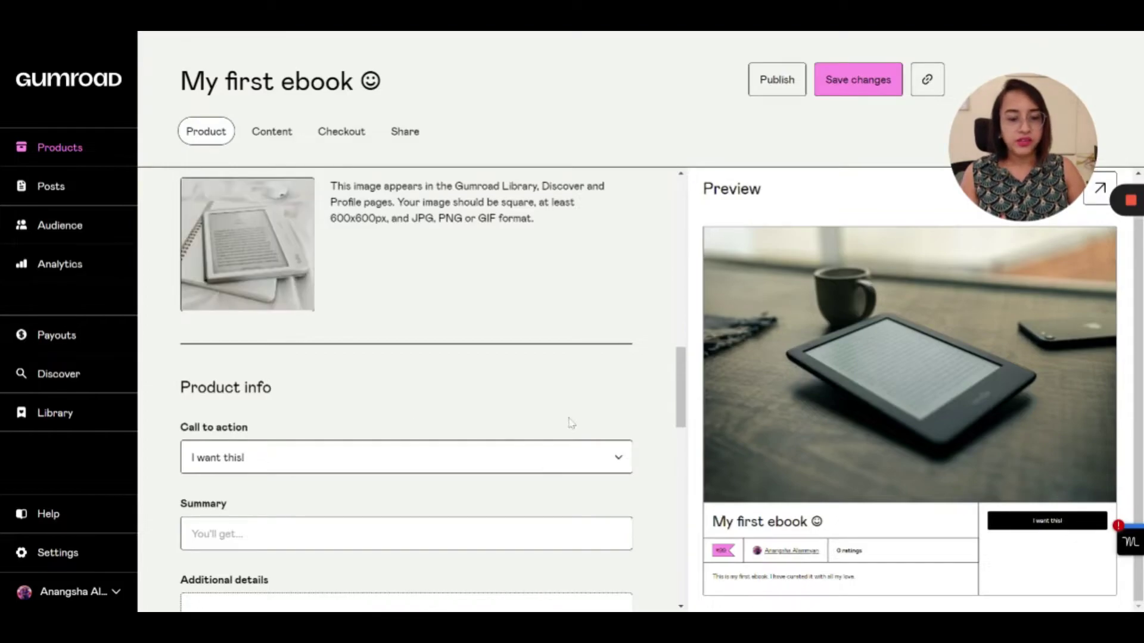
Set the product's call to action to 'Buy this'
scroll(472, 384, down, 4)
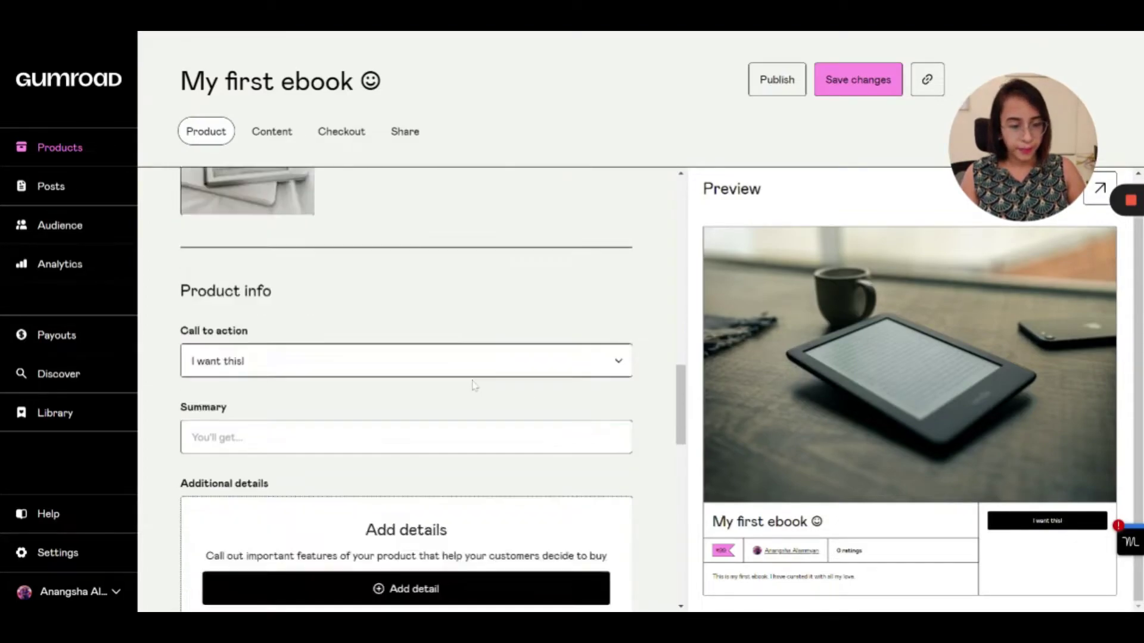
scroll(473, 384, up, 2)
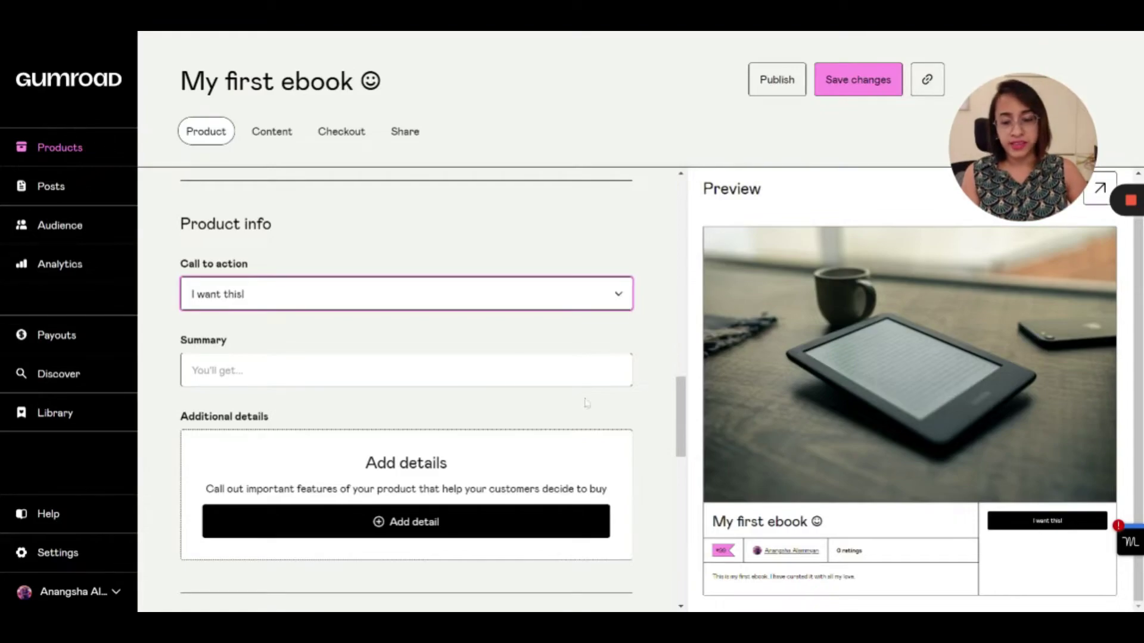
click(212, 332)
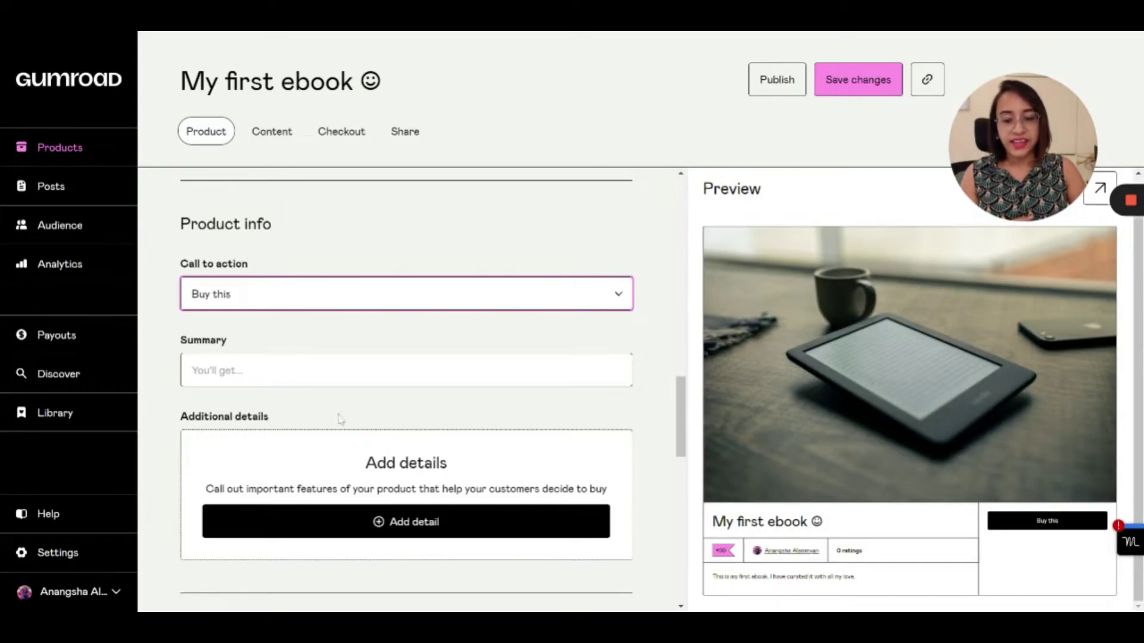
Write the summary: 'When you buy this, you will get a 5-page PDF about cooking Paneer Butter Masala.'
click(338, 370)
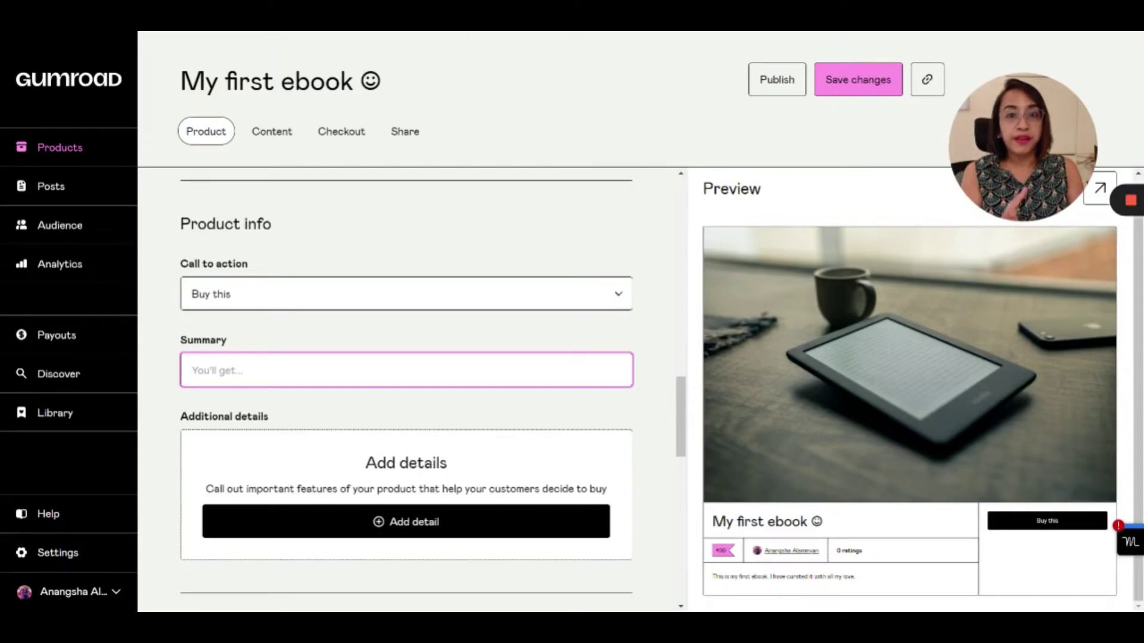
text(When you buy this y)
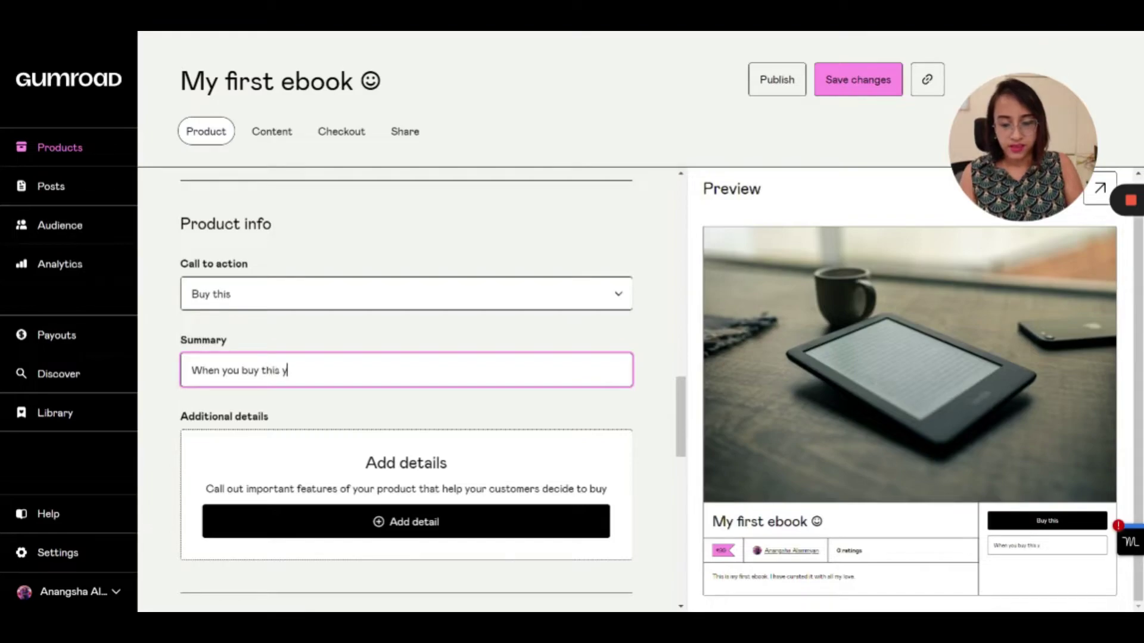
key(BackSpace)
text(, yo)
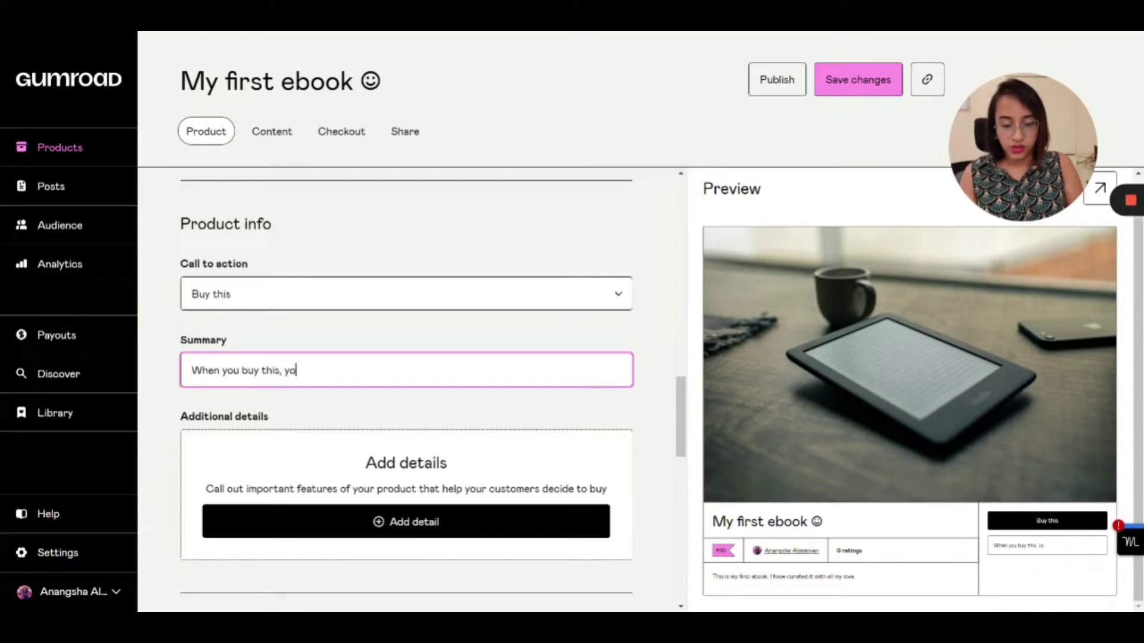
text(u will get a 5-page)
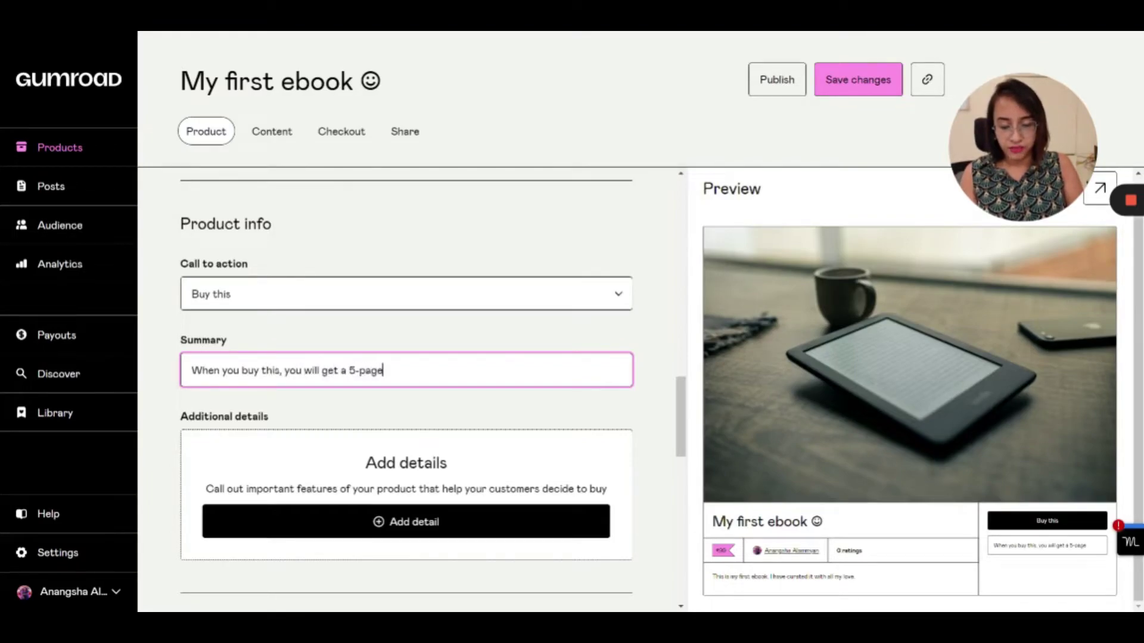
text( PDF about everythi)
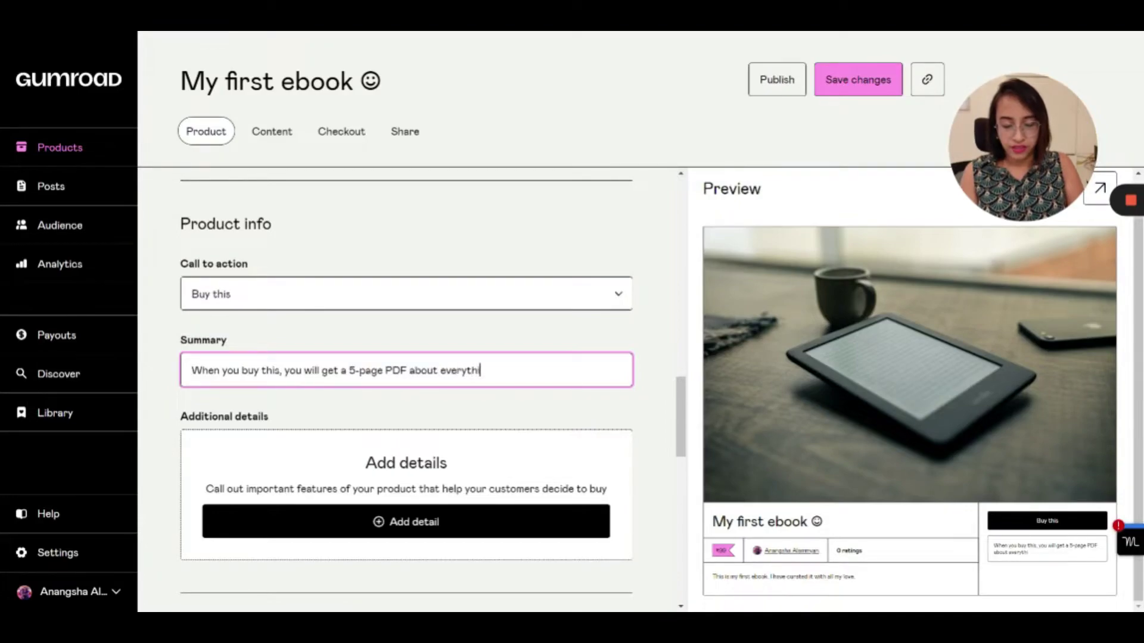
text(ng I know on how to )
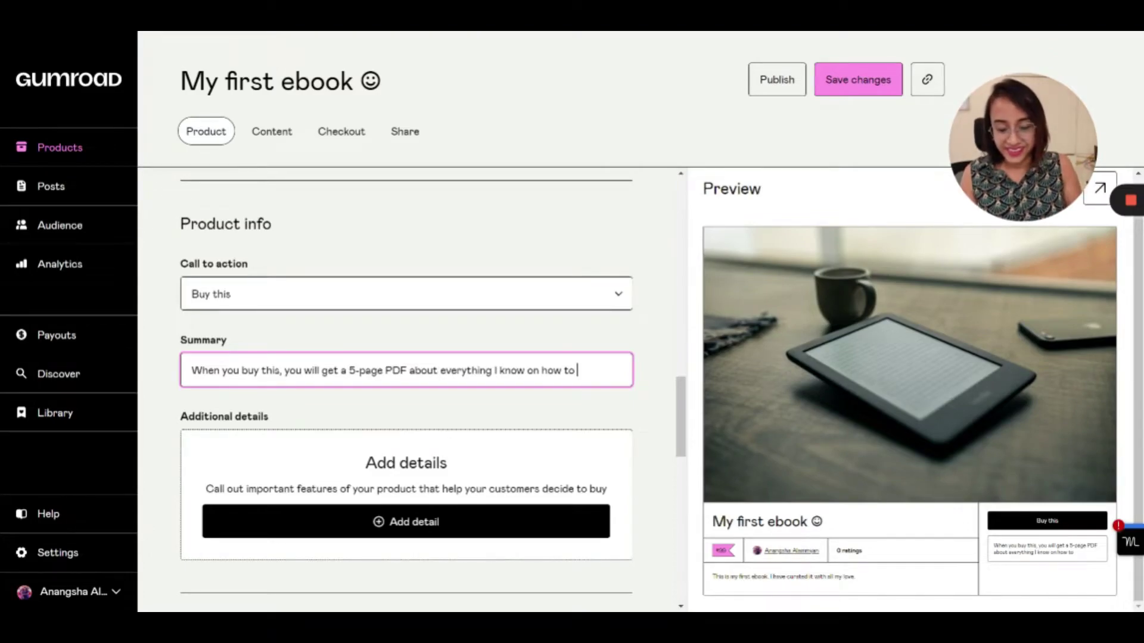
text(cook Panee)
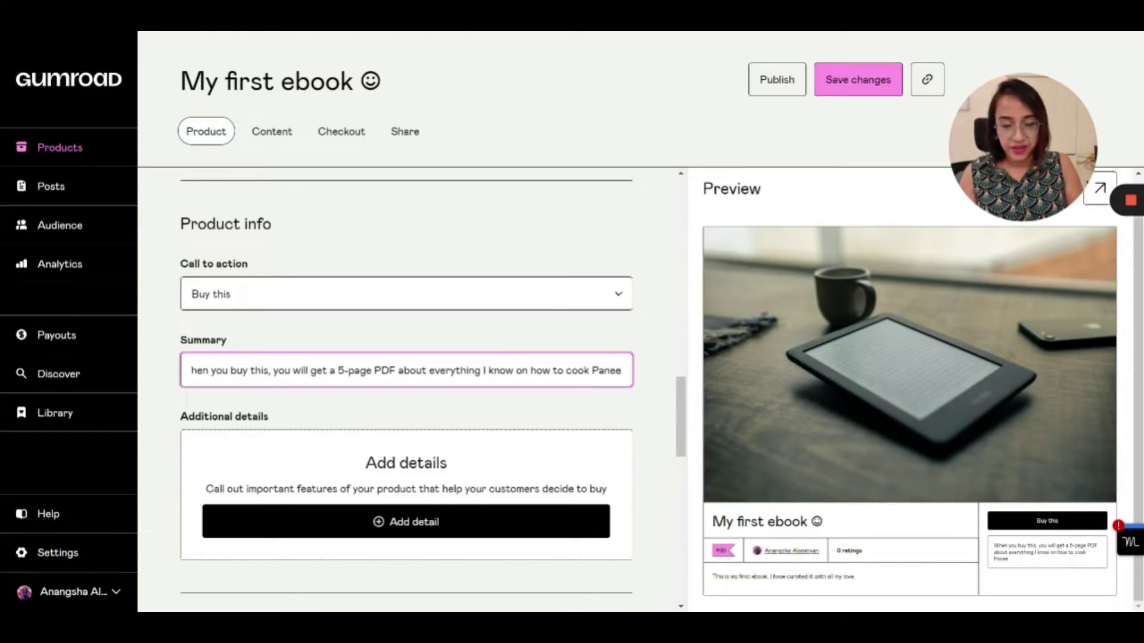
text(r Butter)
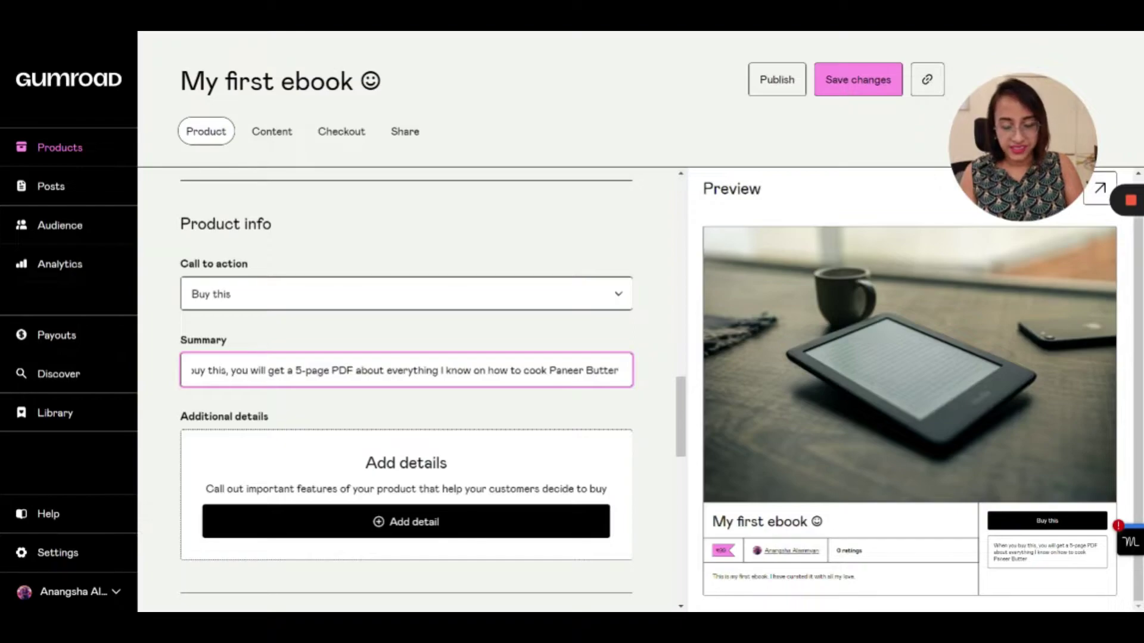
text( Masala.)
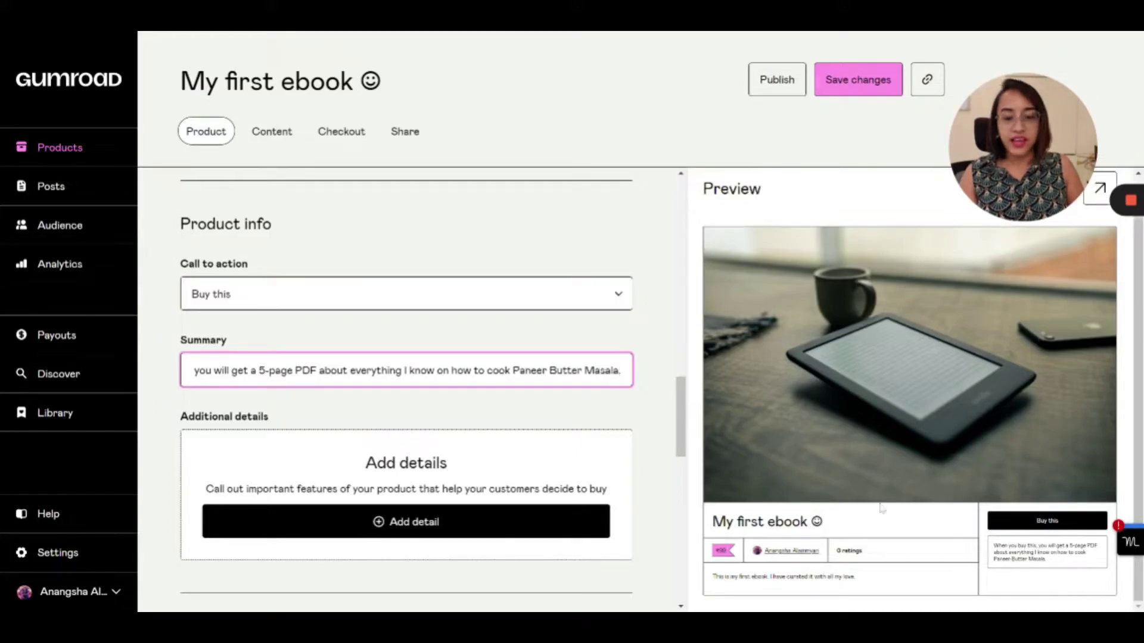
scroll(325, 271, up, 5)
Add a bold, italic, underlined 'Features of the ebook:-' heading at the description's end
scroll(326, 273, up, 12)
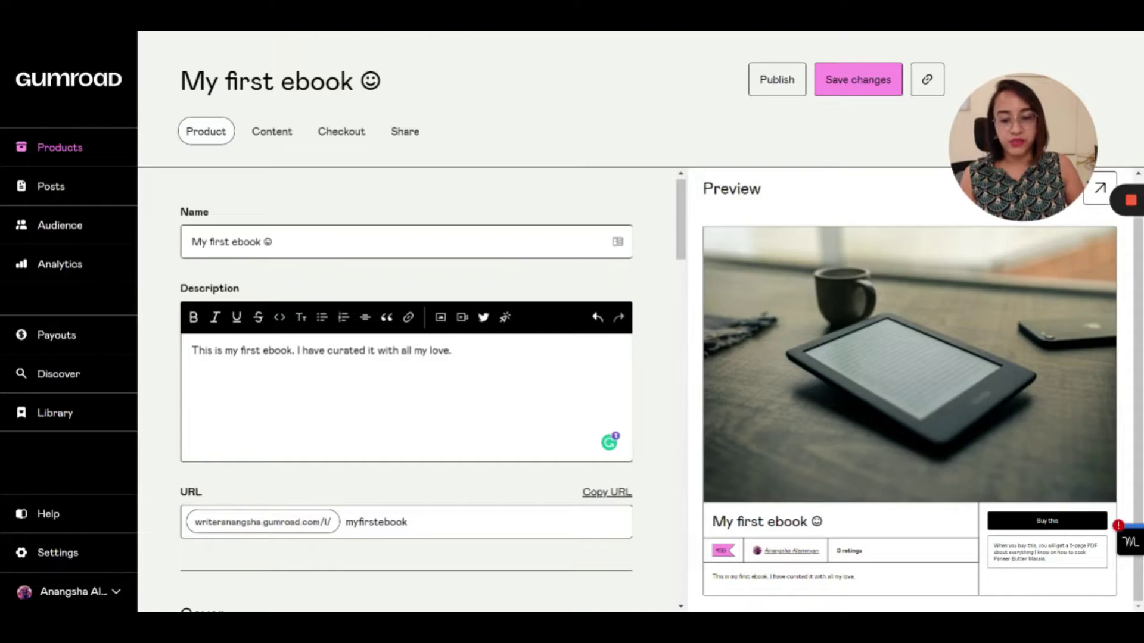
click(452, 351)
key(Return)
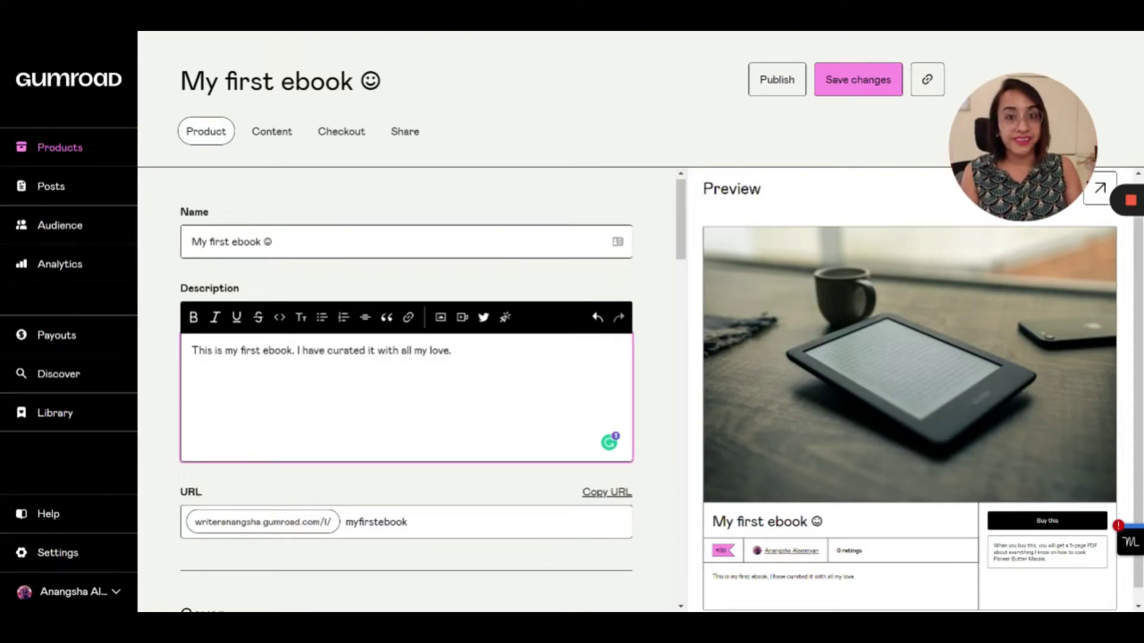
text(Features)
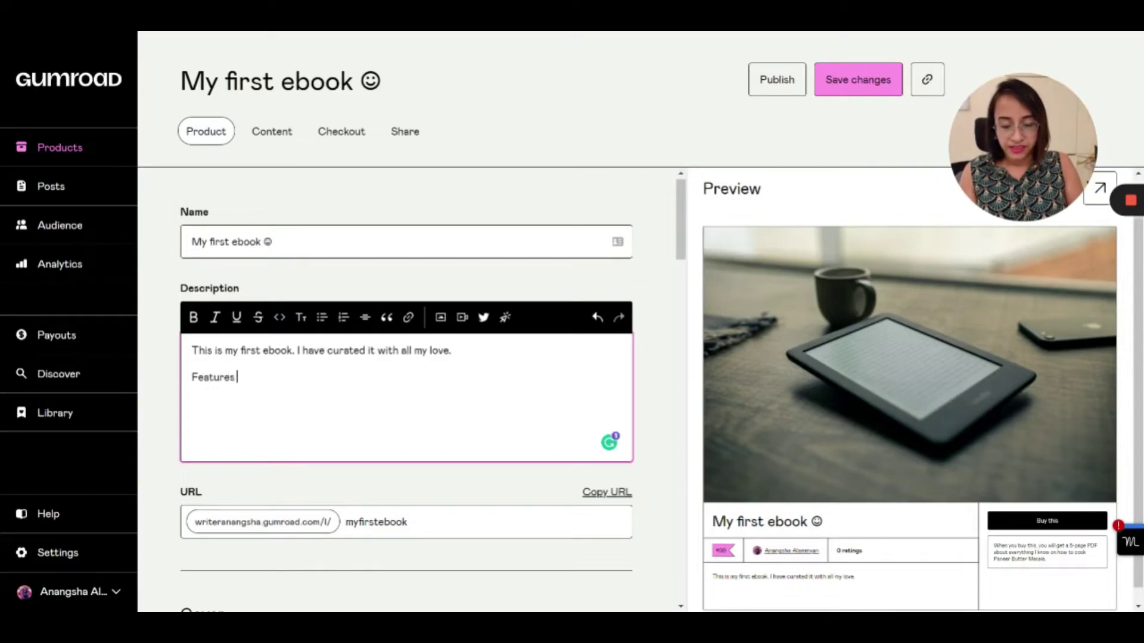
text( of the ebook:-)
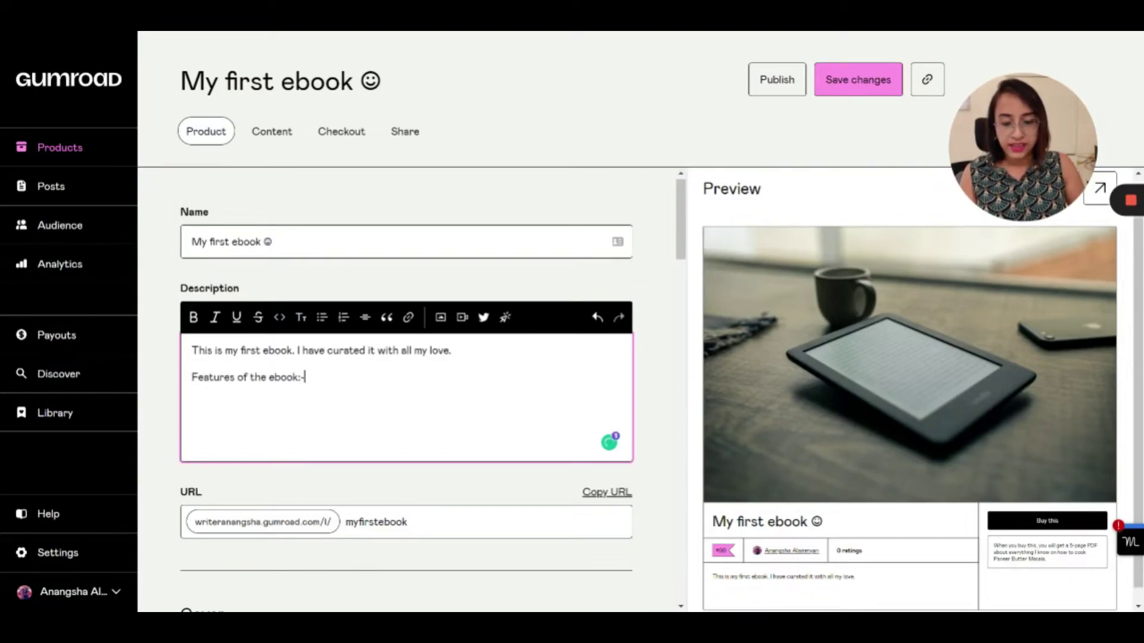
drag(305, 377, 182, 387)
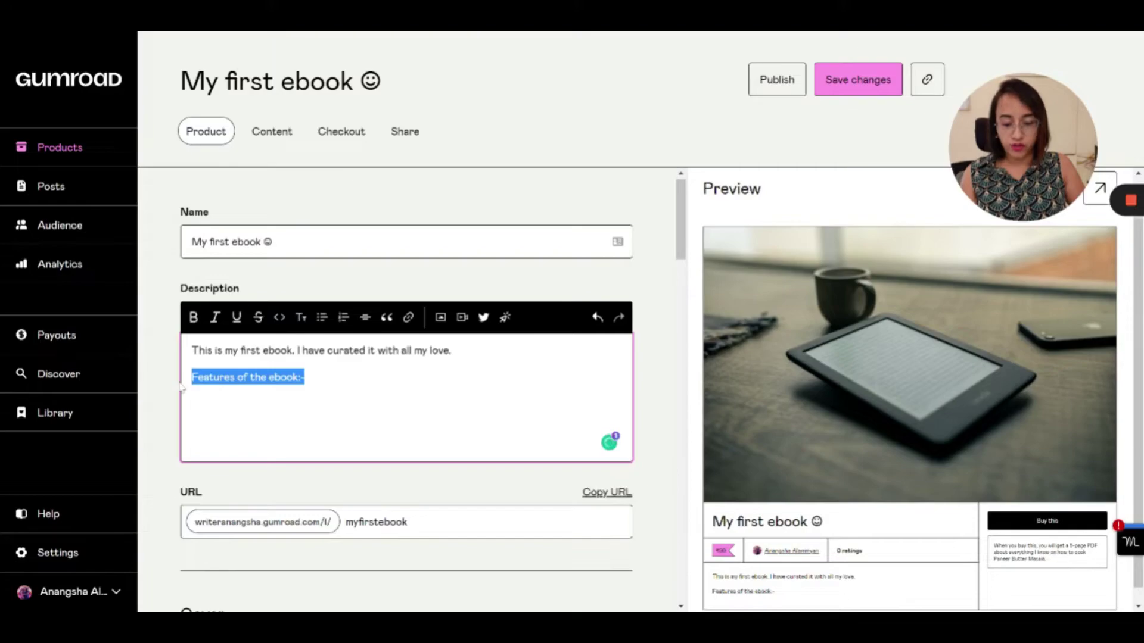
key(ctrl+b)
key(ctrl+u)
key(ctrl+i)
key(Right)
key(Return)
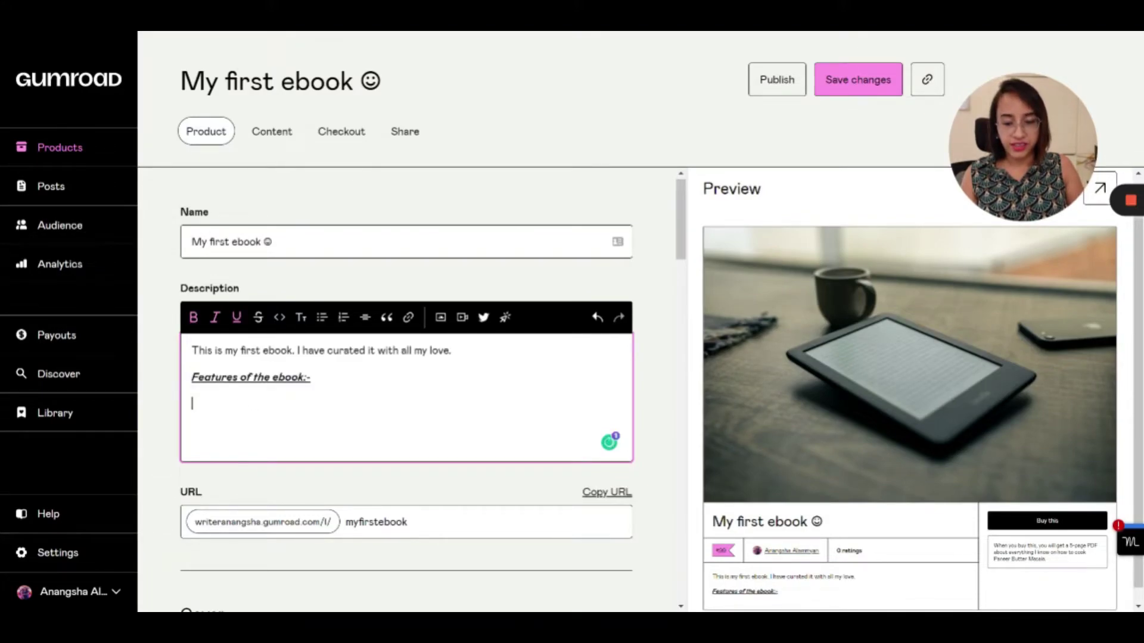
Add a plain bullet point: '5 new recipes you haven't heard of before.'
click(322, 322)
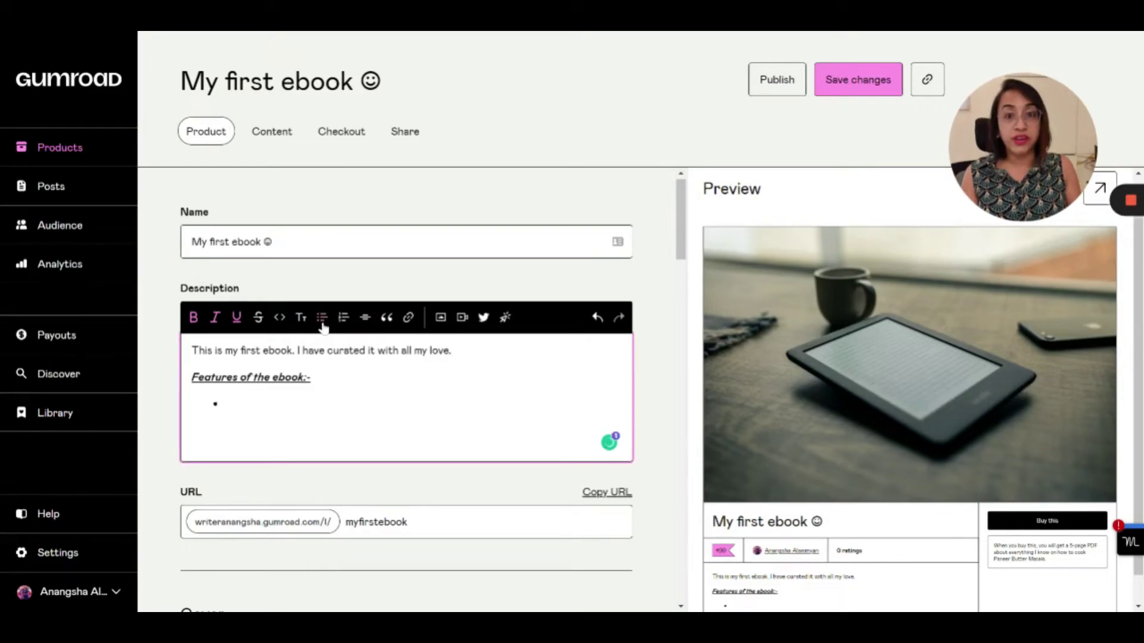
text(5 new recipes)
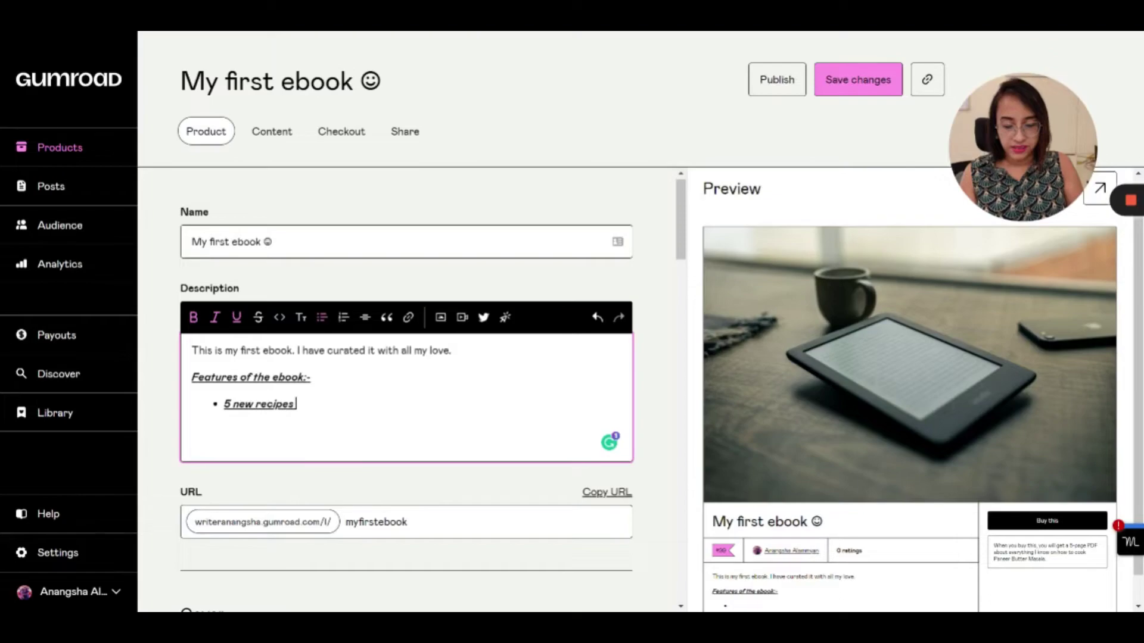
text( you haven)
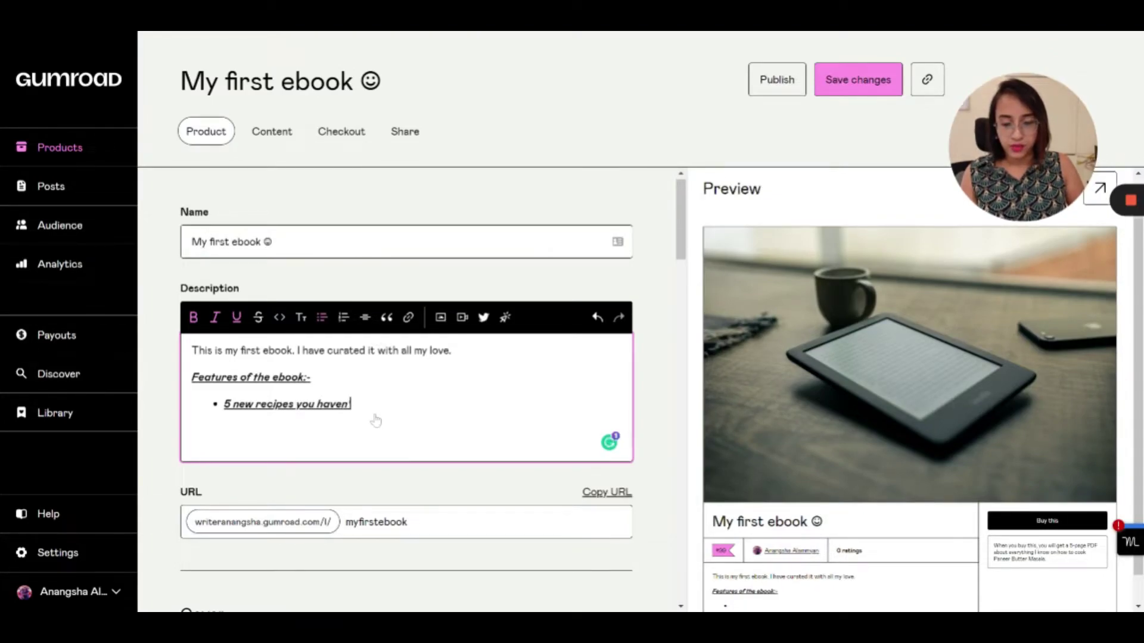
text('t heard of before.)
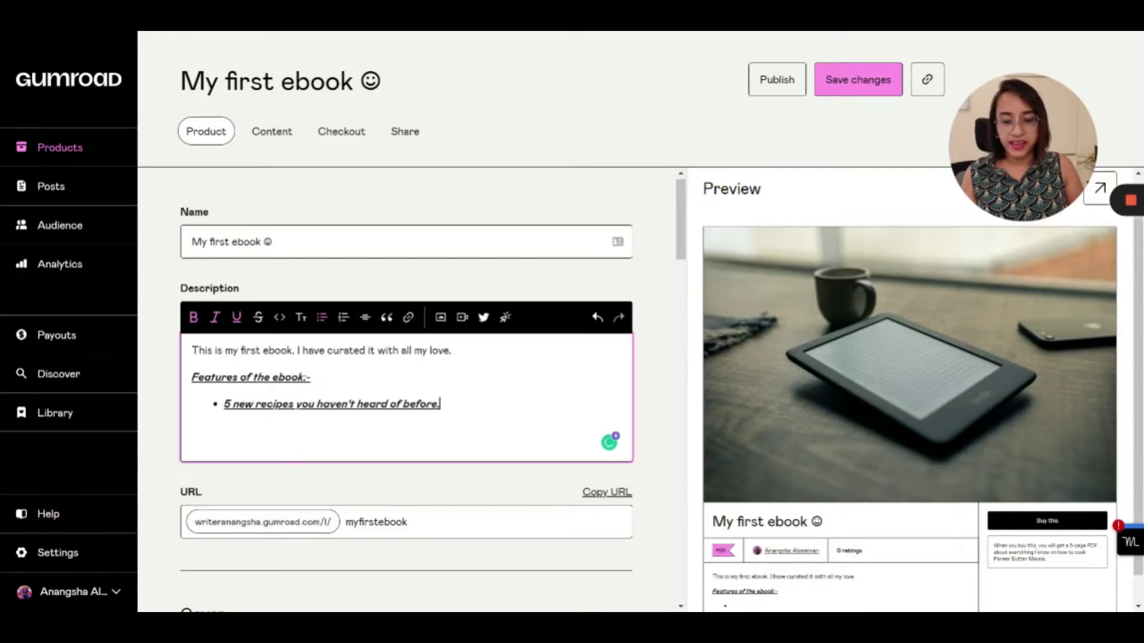
drag(224, 403, 440, 405)
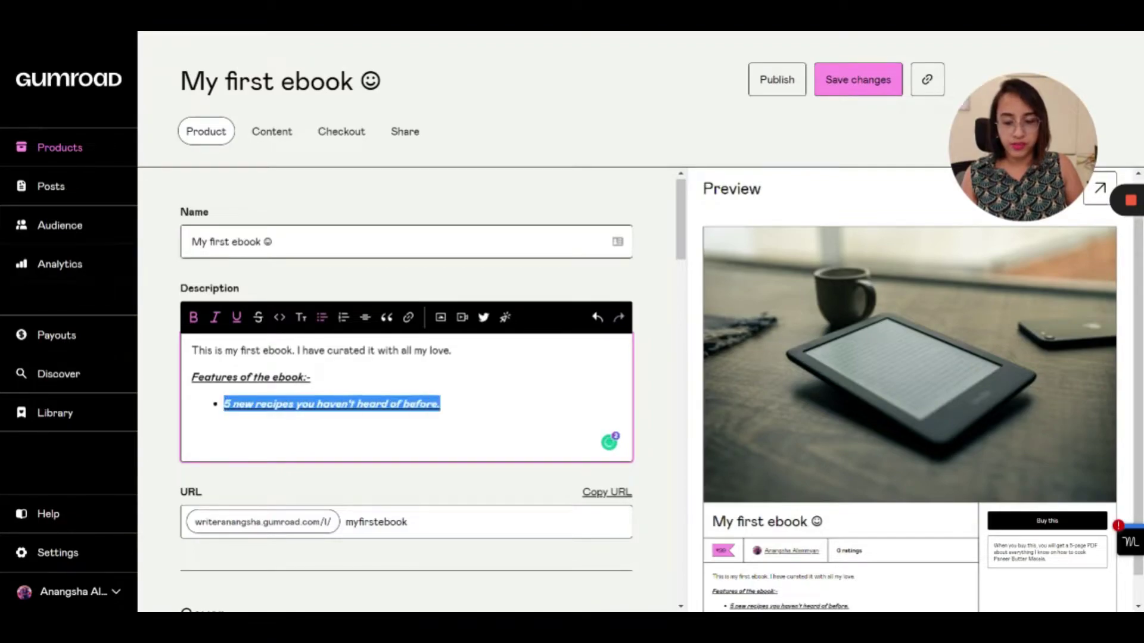
click(196, 317)
click(215, 317)
click(236, 319)
key(End)
Add a second bullet: 'Best practices to have a healthy and safe dinner at home with your kids.'
key(Return)
text(Best pra)
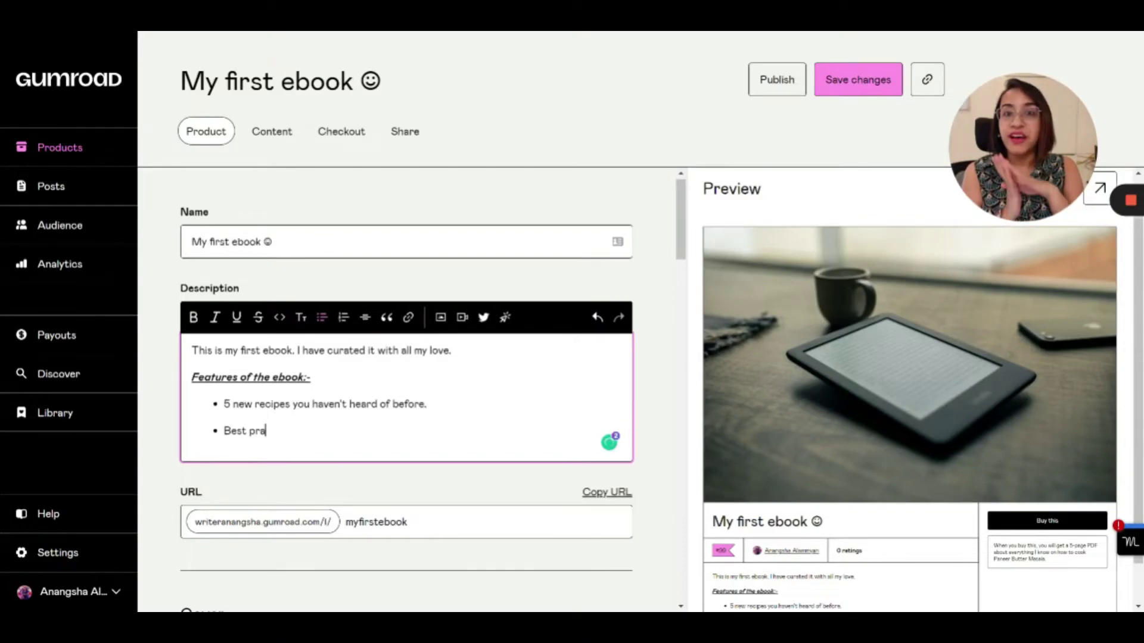
text(ctices to have a healthy and safe dinner at home with your kids.)
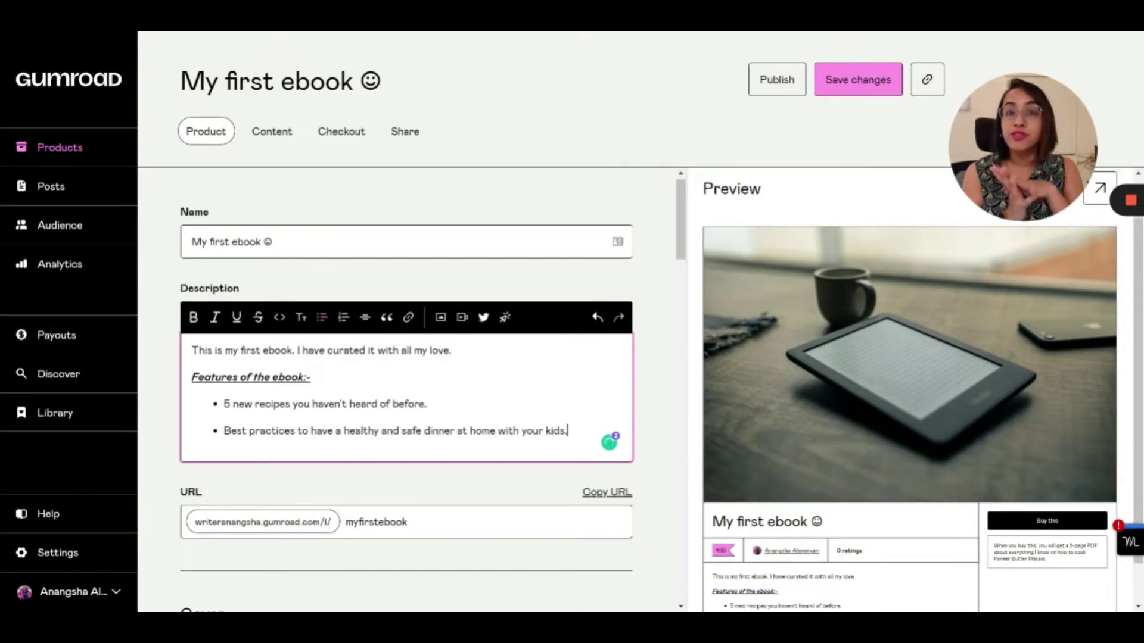
scroll(405, 387, down, 2)
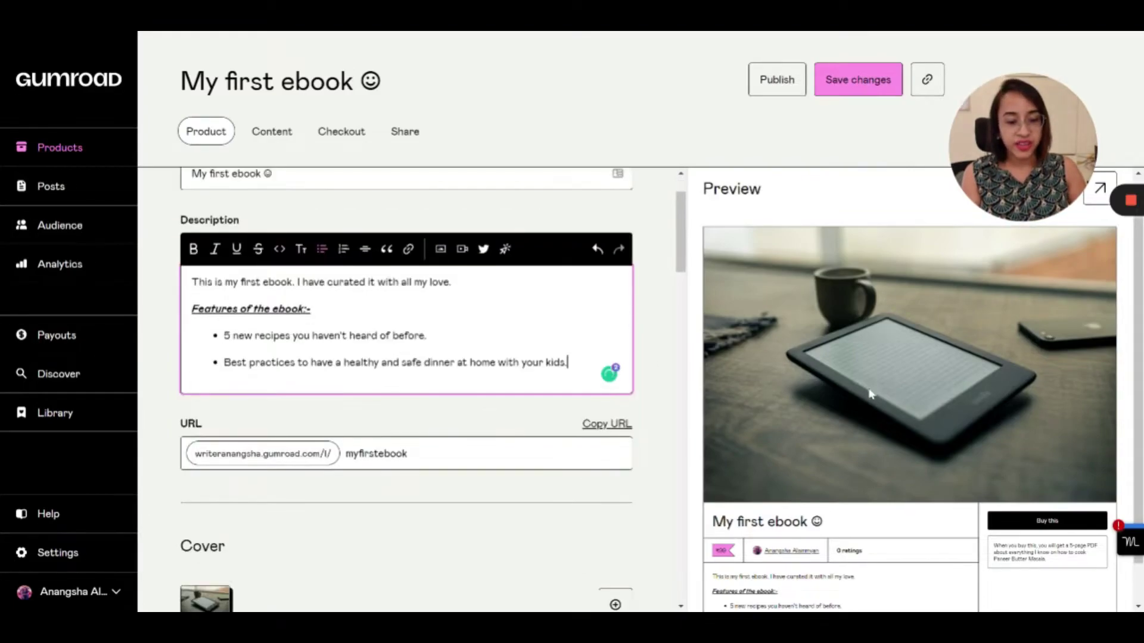
scroll(812, 409, down, 1)
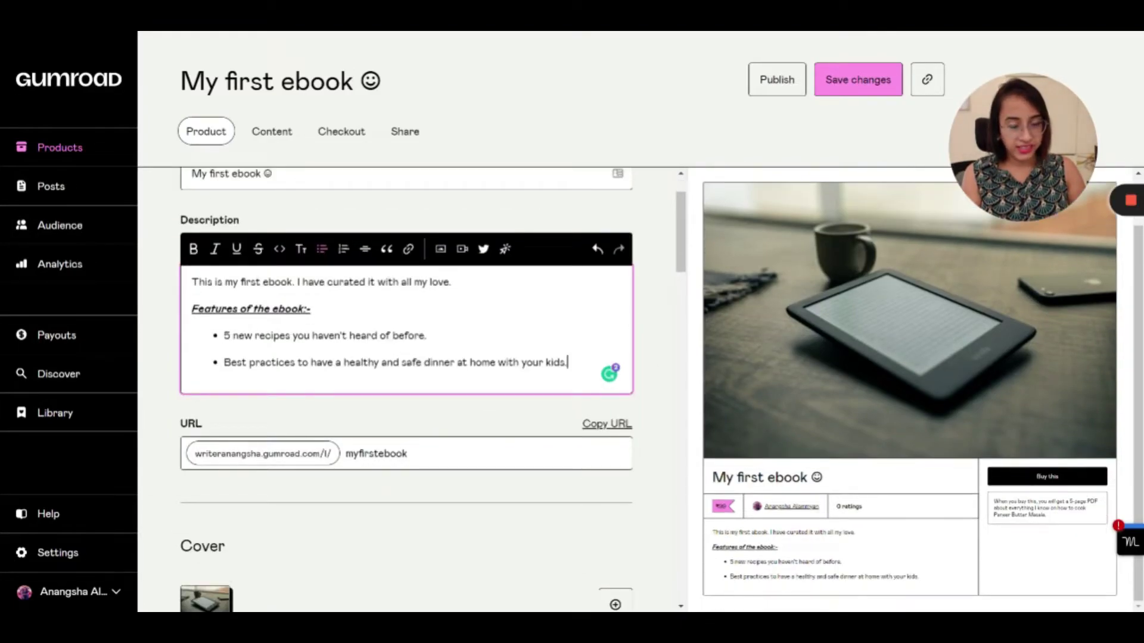
scroll(405, 387, down, 1)
scroll(405, 388, down, 10)
scroll(405, 387, up, 12)
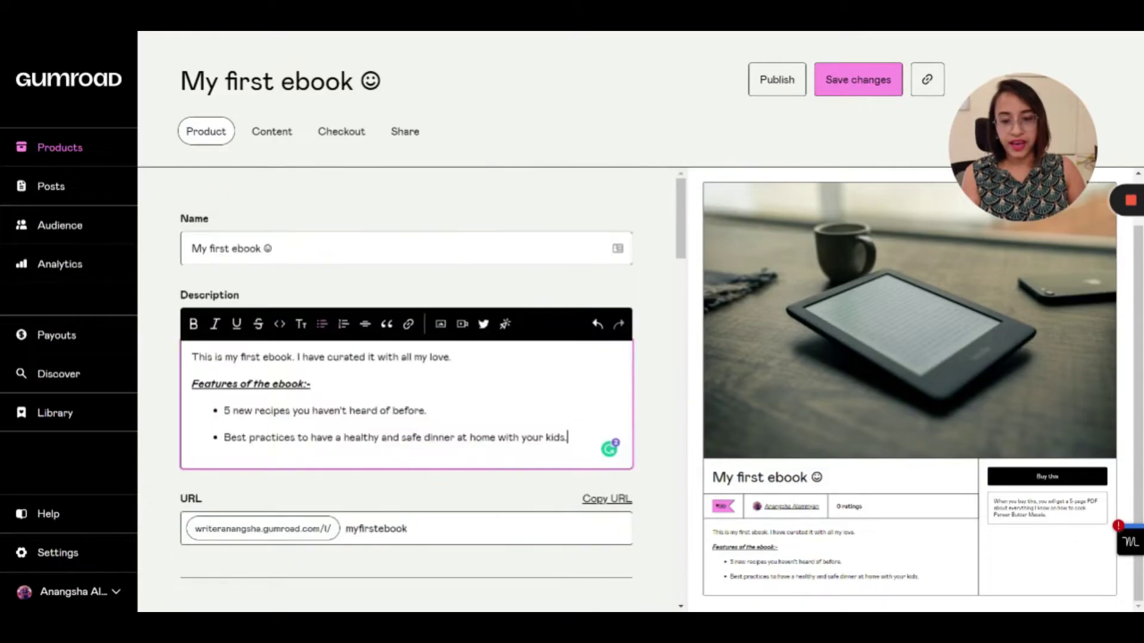
On the Content page, redirect buyers to the pasted Google Docs link after purchase and test it
click(271, 132)
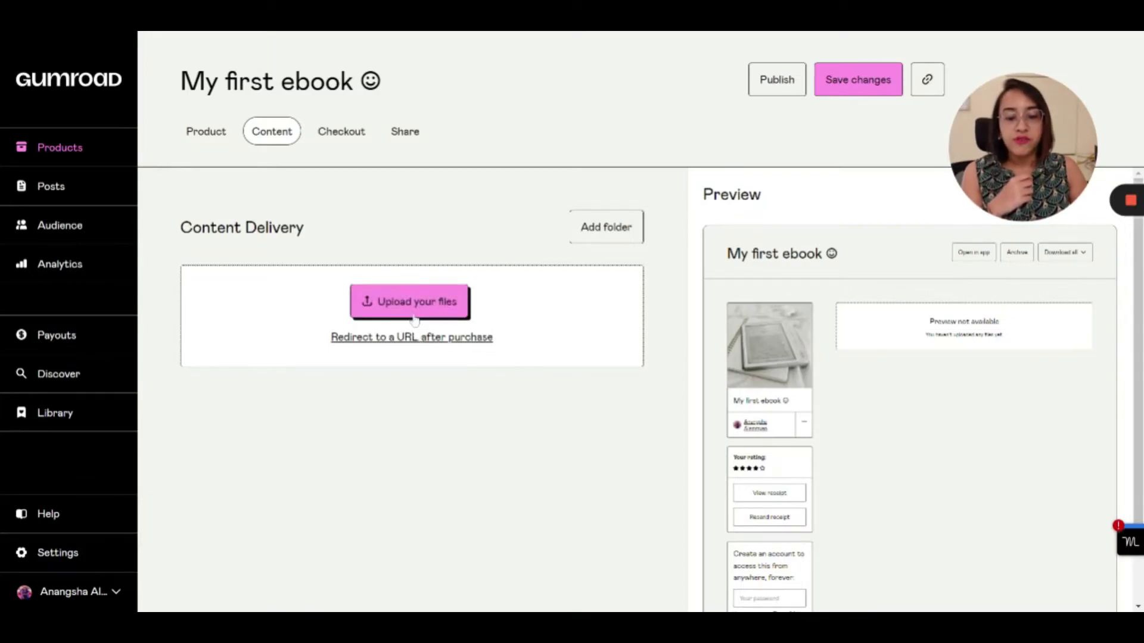
click(414, 316)
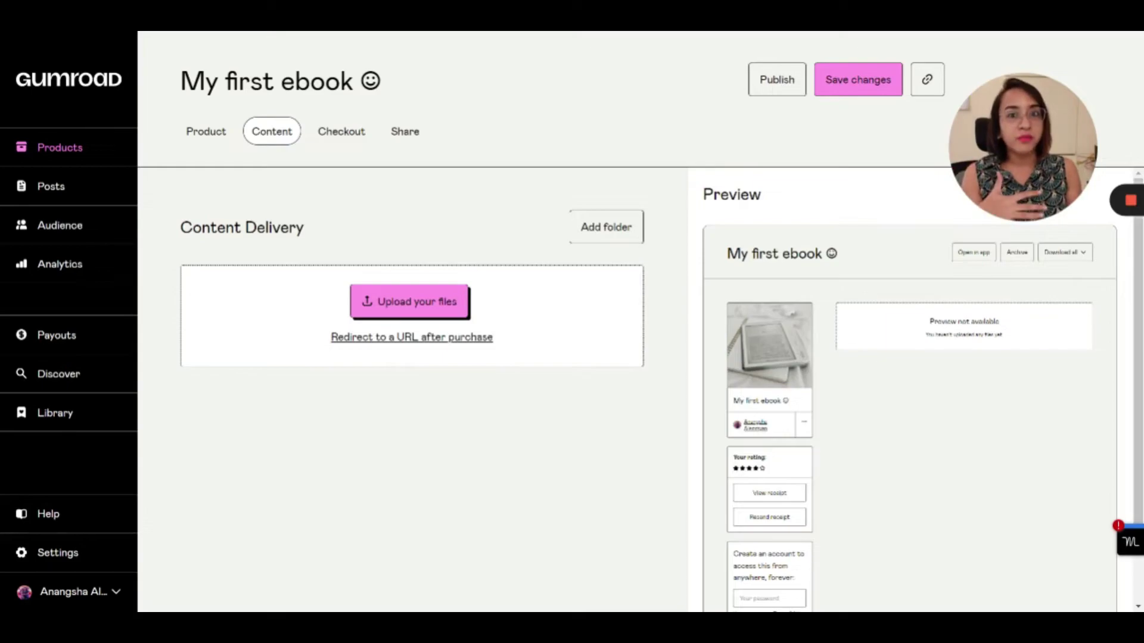
click(412, 345)
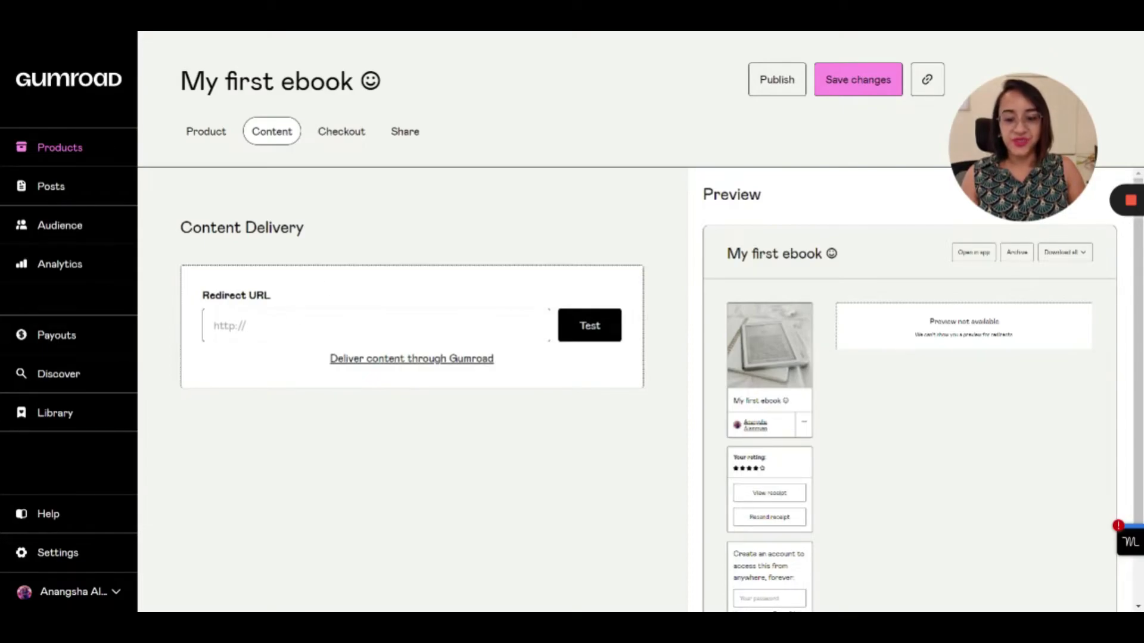
click(500, 326)
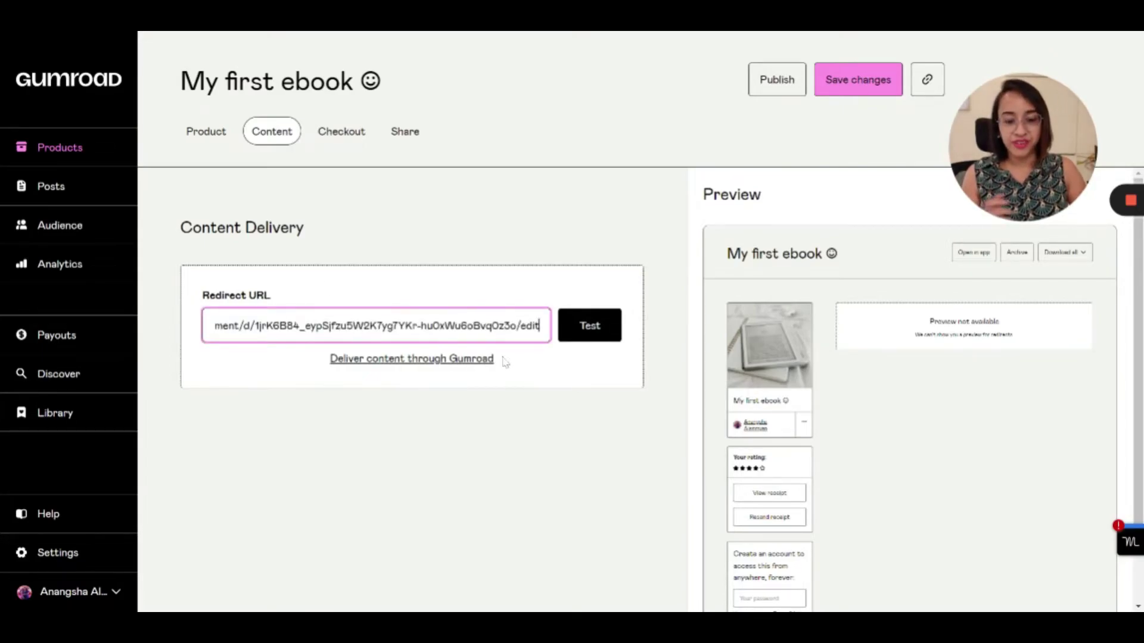
click(588, 333)
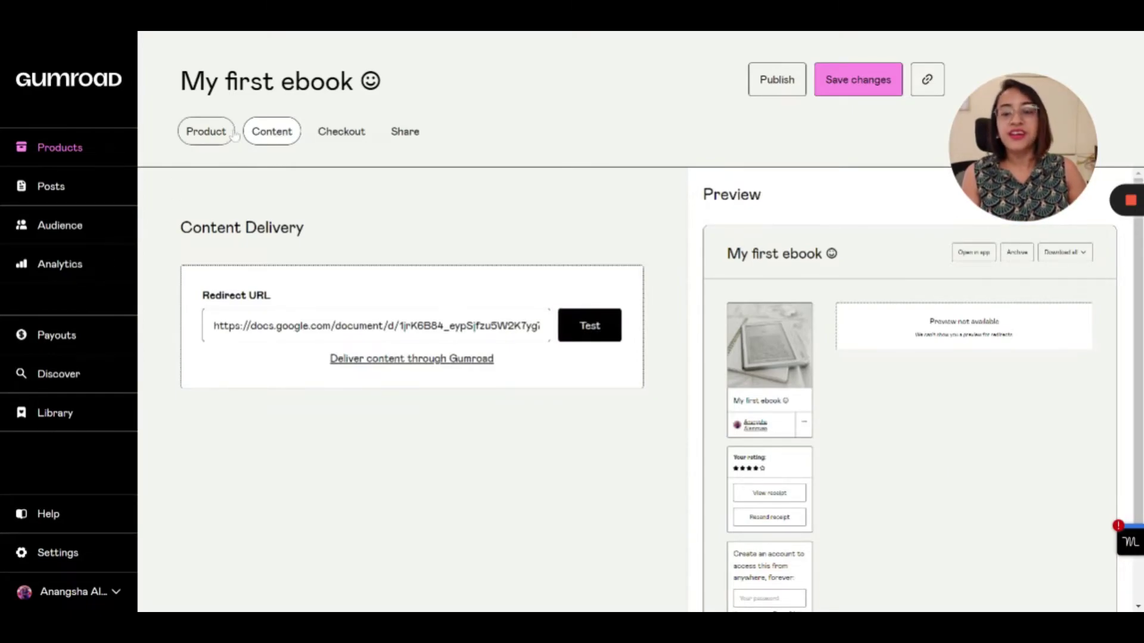
In the checkout settings, add a second custom field for additional details
click(331, 133)
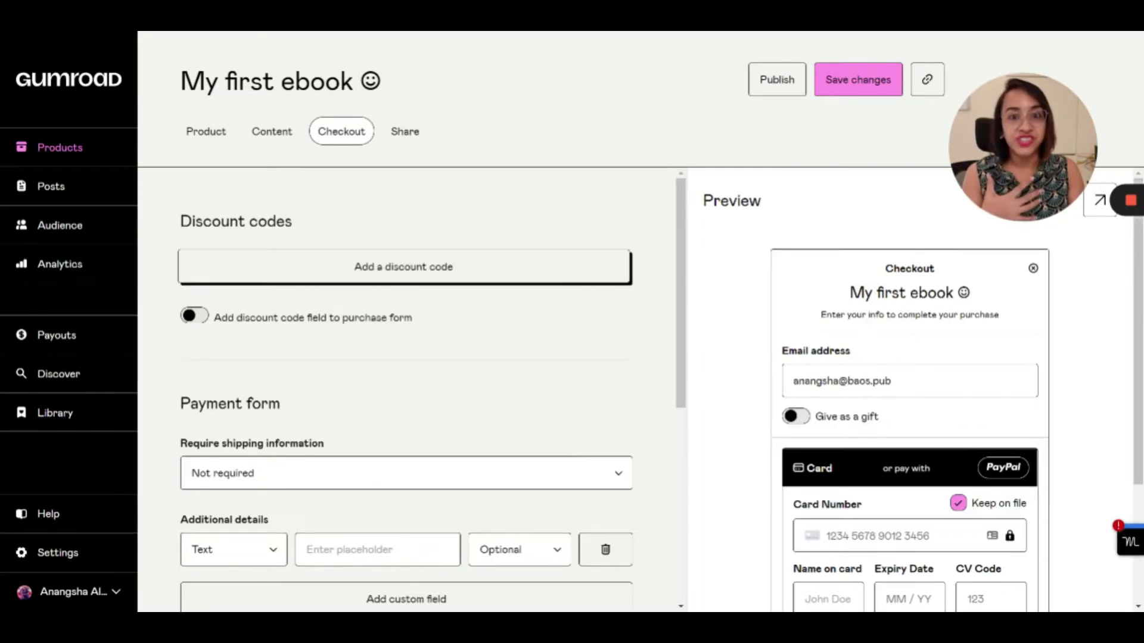
scroll(374, 411, down, 3)
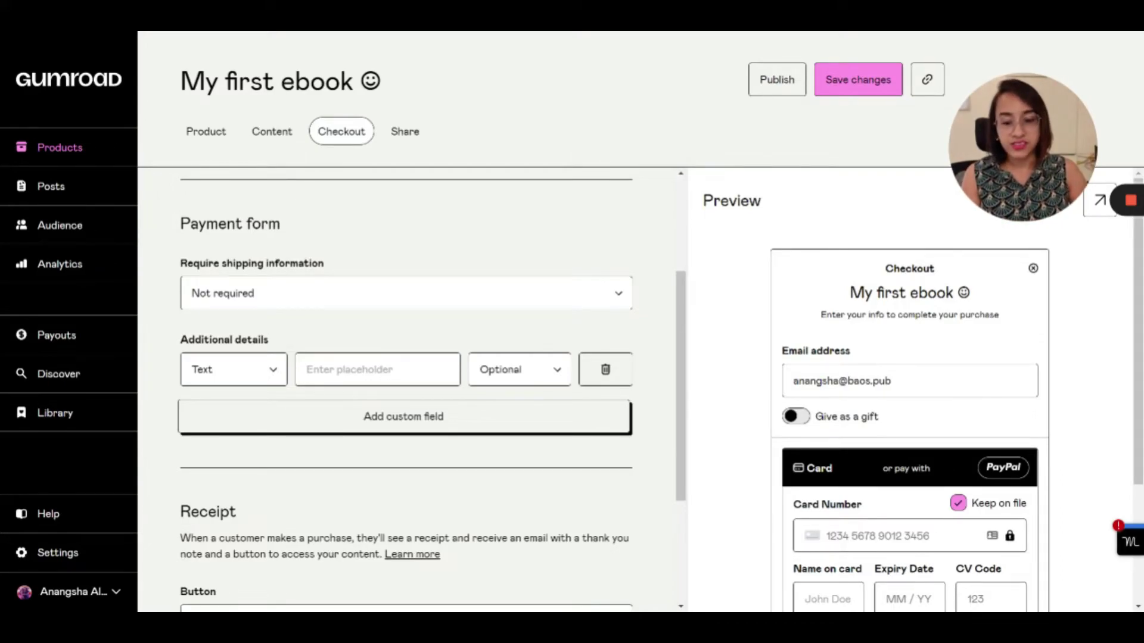
click(372, 424)
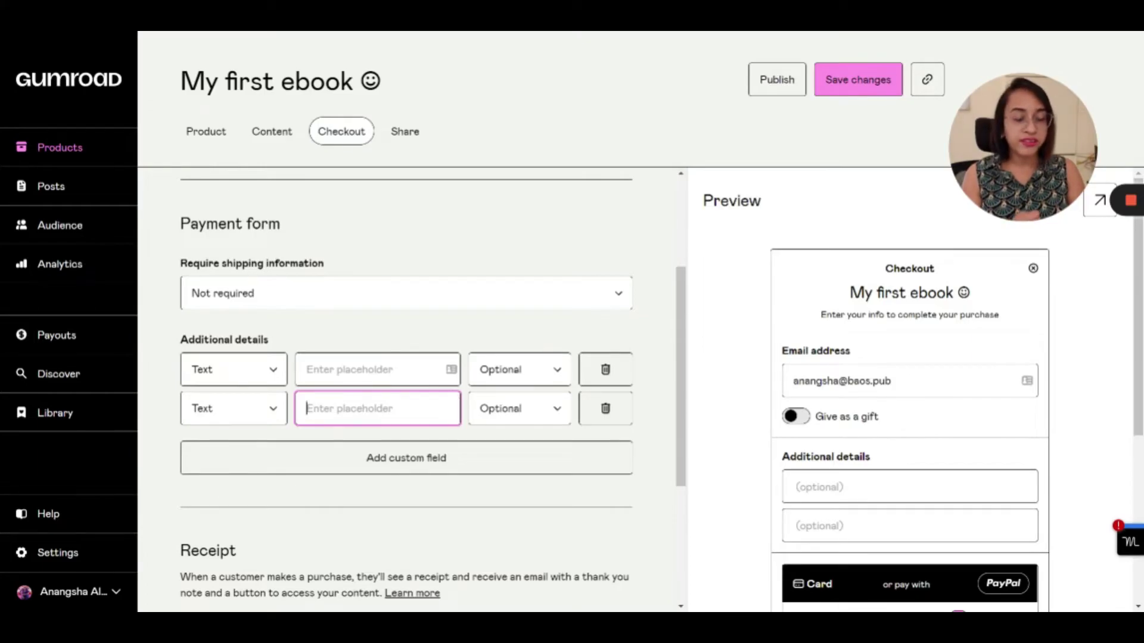
Paste 'Thank you for believing in my first ebook.' as the receipt's thank-you note
scroll(406, 387, down, 3)
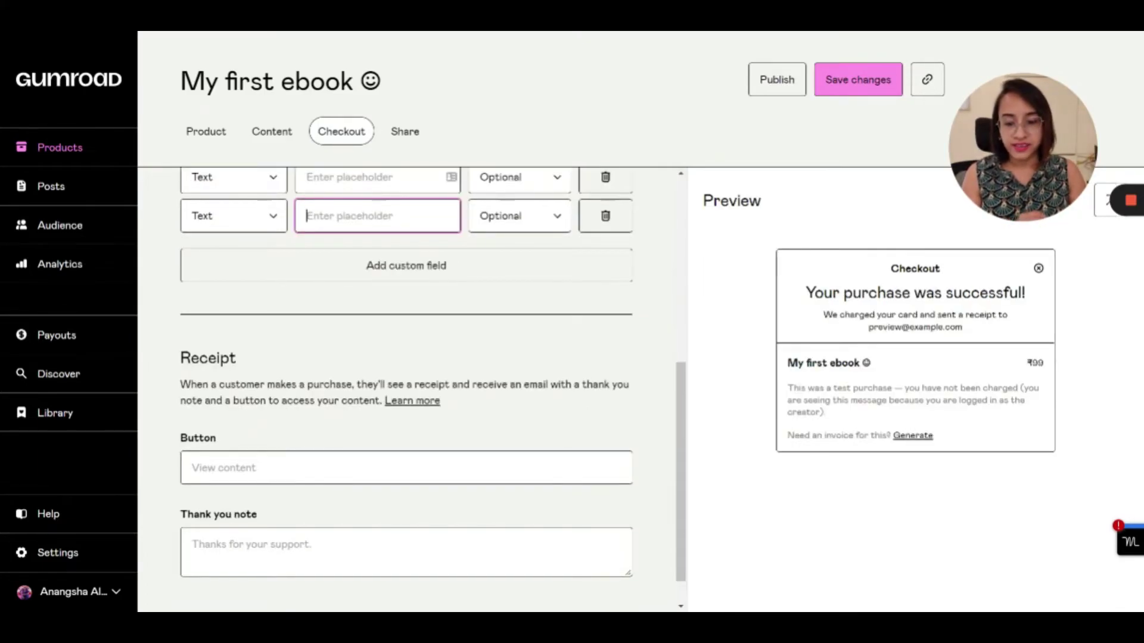
scroll(406, 387, down, 1)
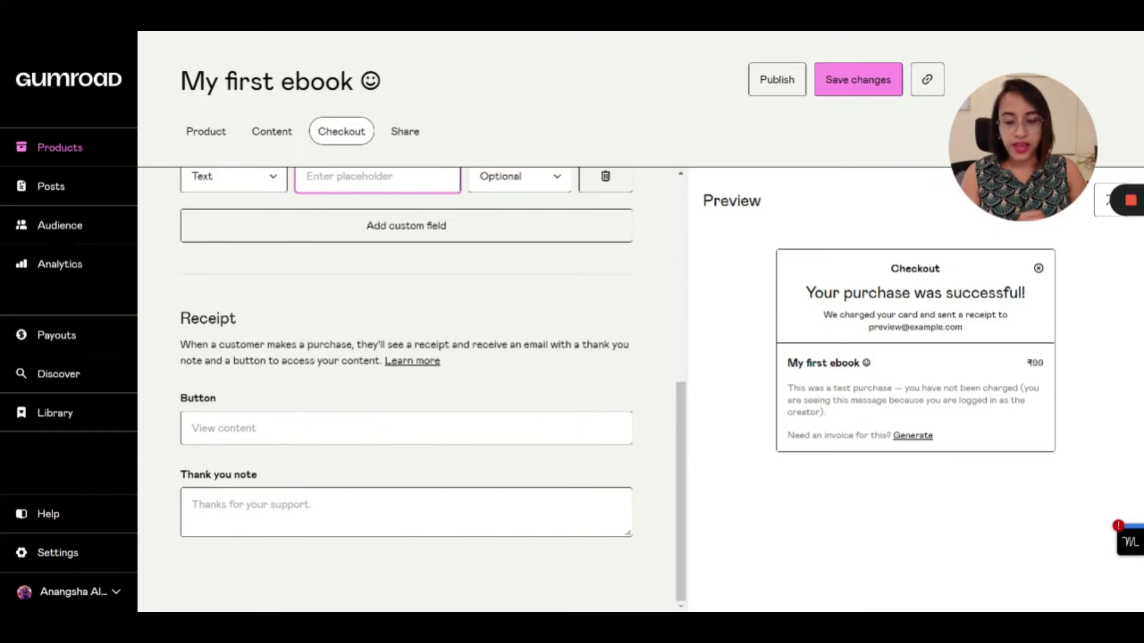
click(406, 512)
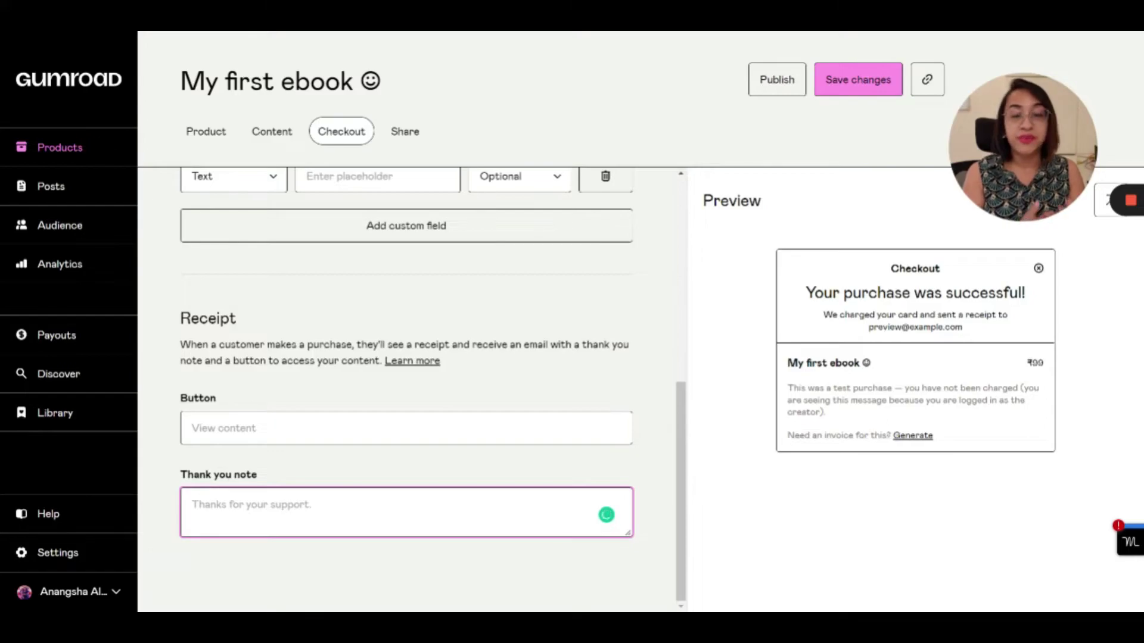
text(Thank you for believing in my first ebook.)
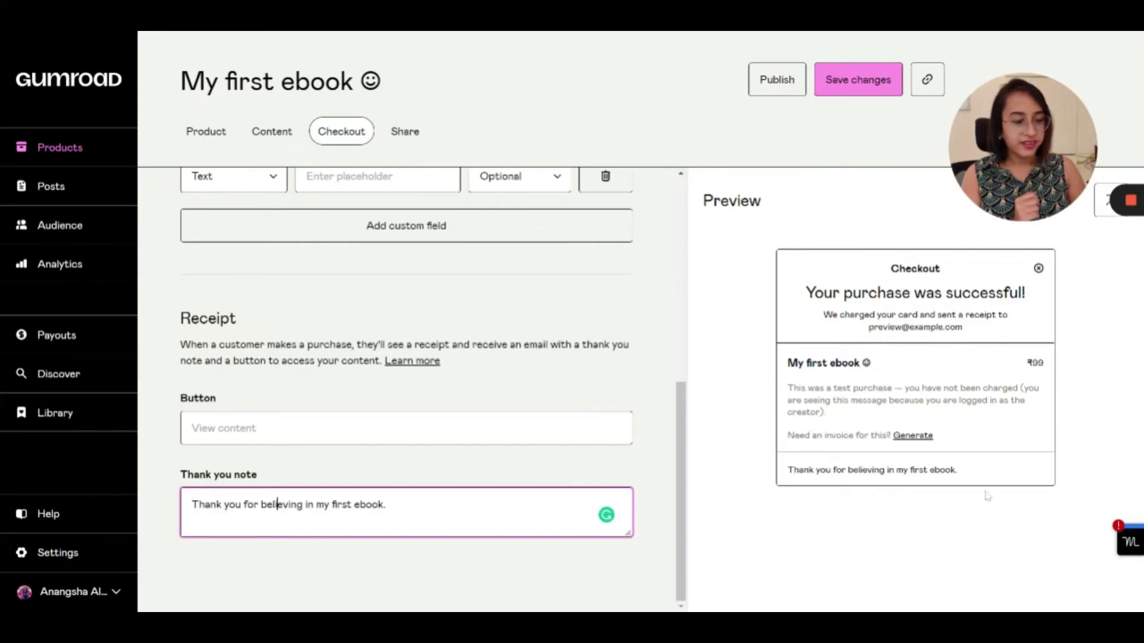
Publish 'My first ebook', copy its public link, and review the ₹99 product page
click(780, 83)
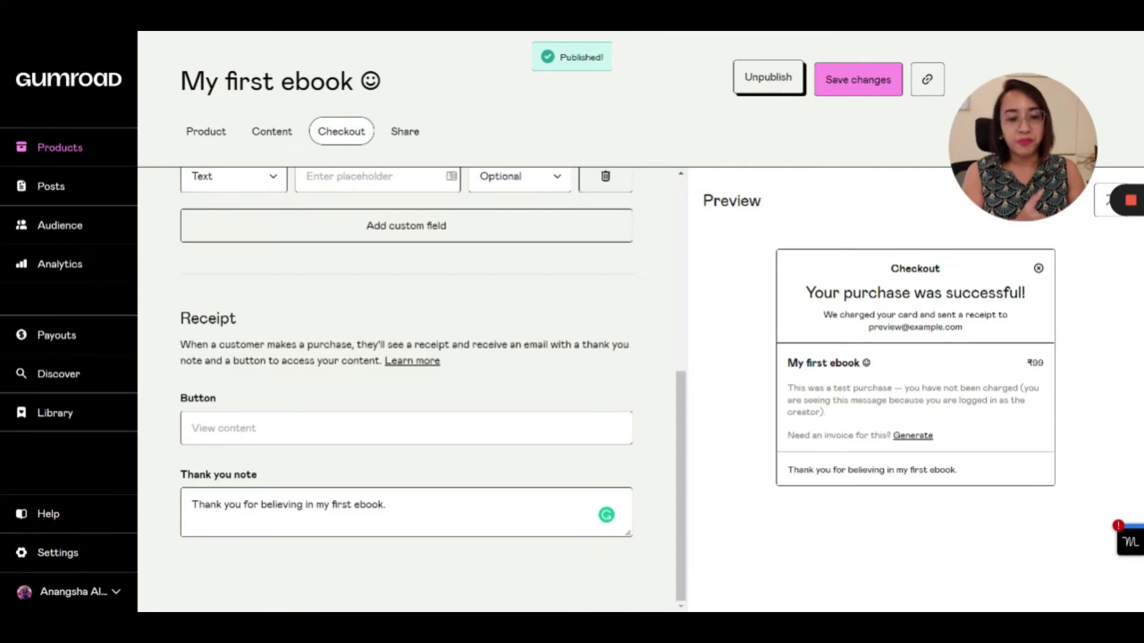
click(926, 79)
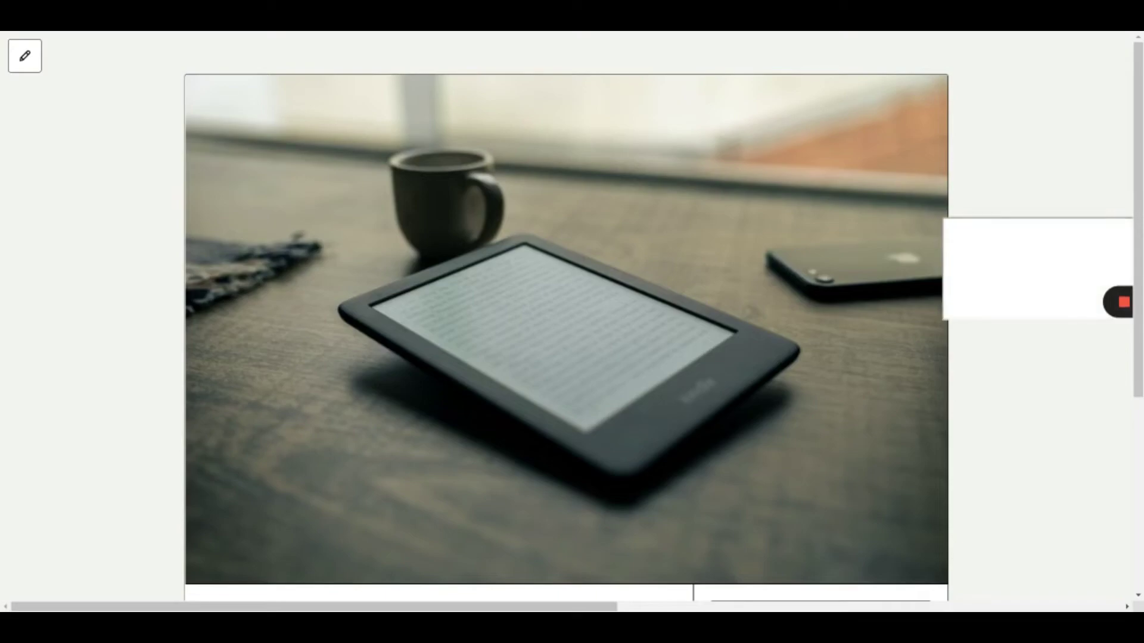
scroll(311, 182, down, 5)
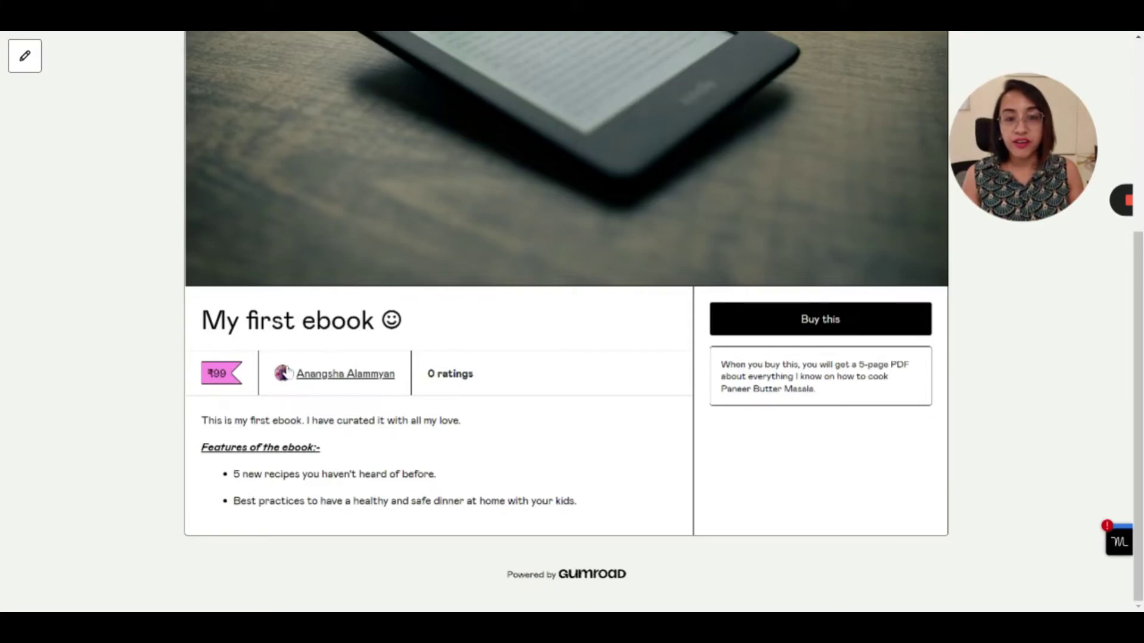
scroll(295, 378, up, 1)
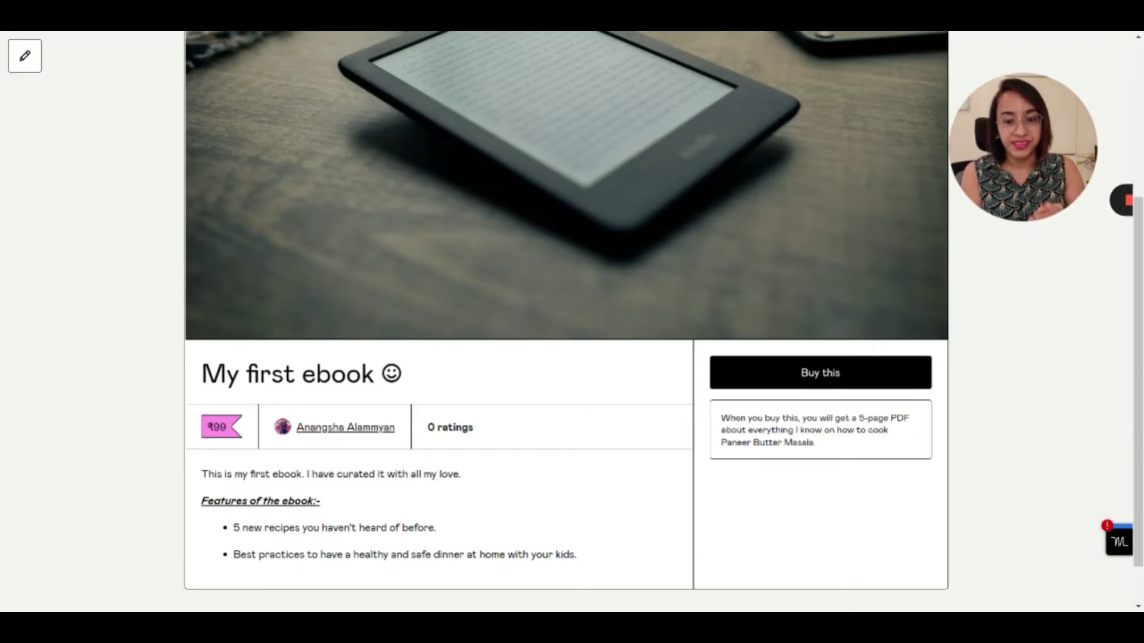
scroll(566, 321, up, 4)
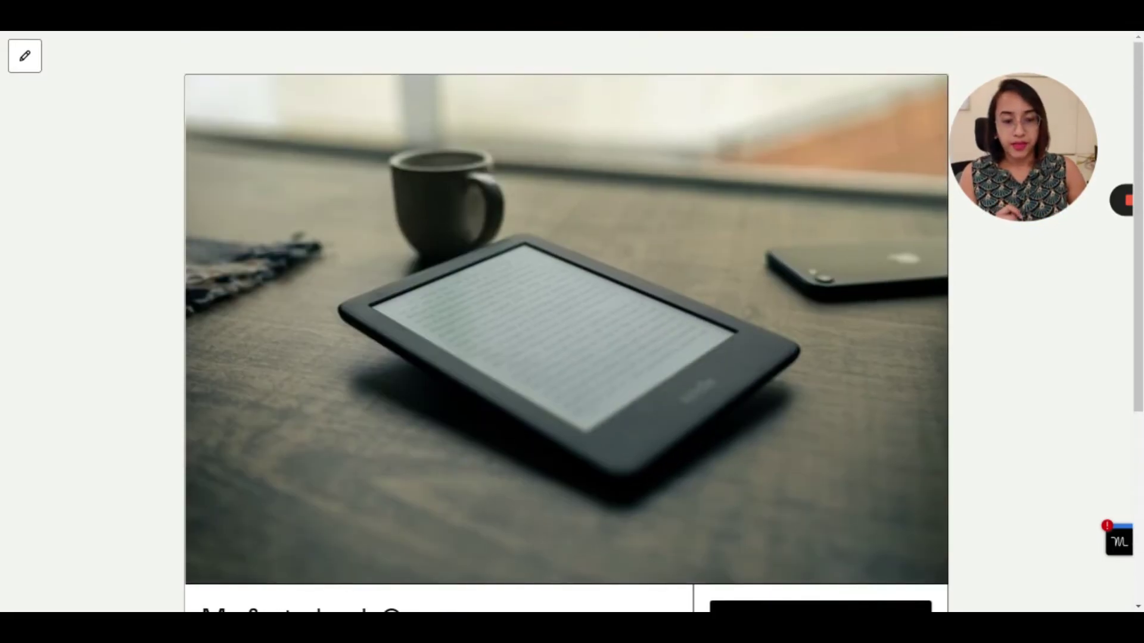
scroll(566, 321, down, 5)
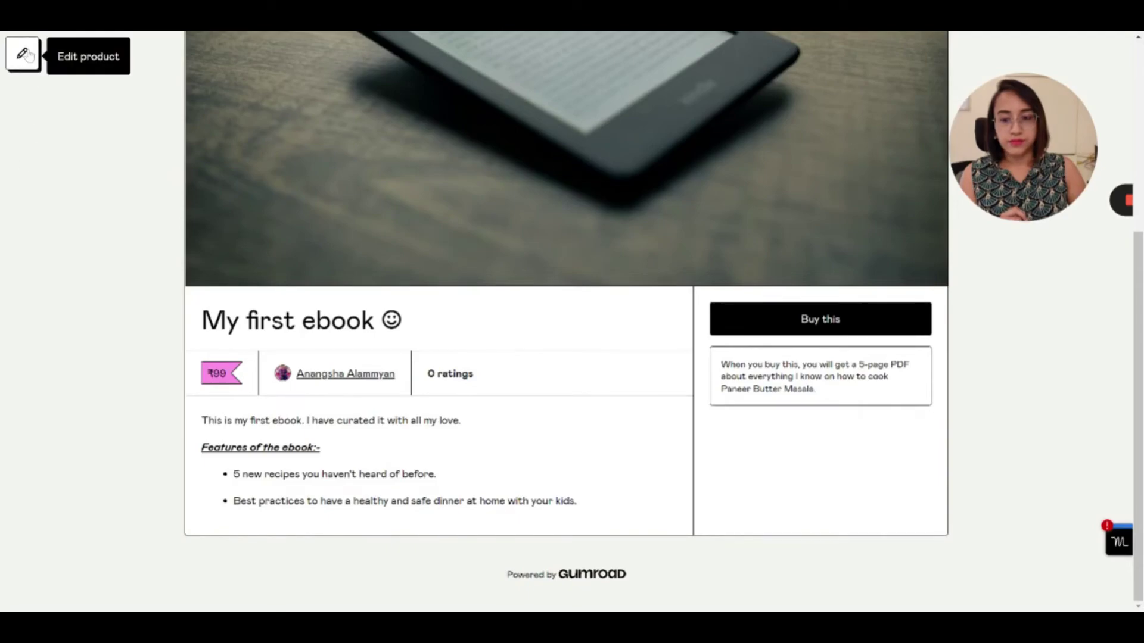
Open the Payouts overview showing $0 balance and earnings, then its 'Learn about payouts' link
click(23, 55)
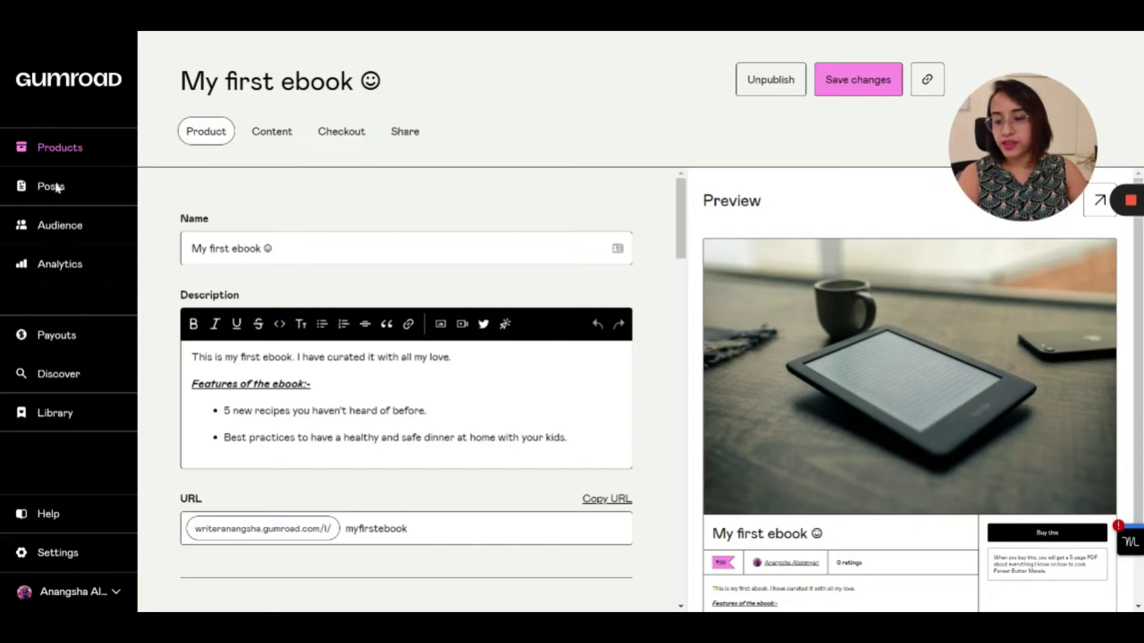
click(56, 380)
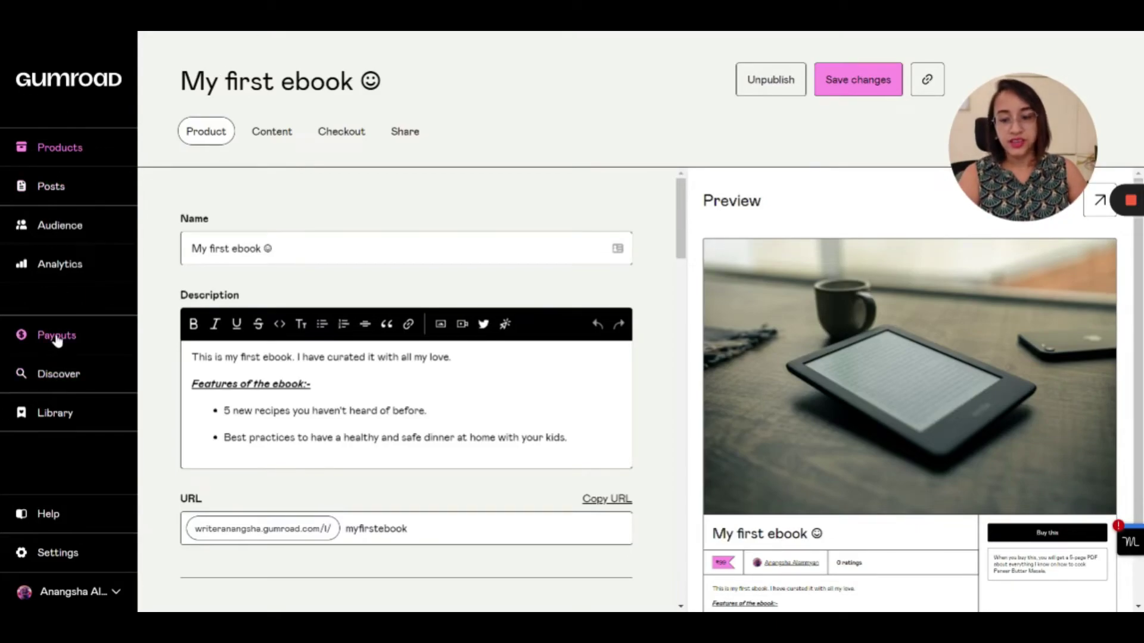
click(57, 337)
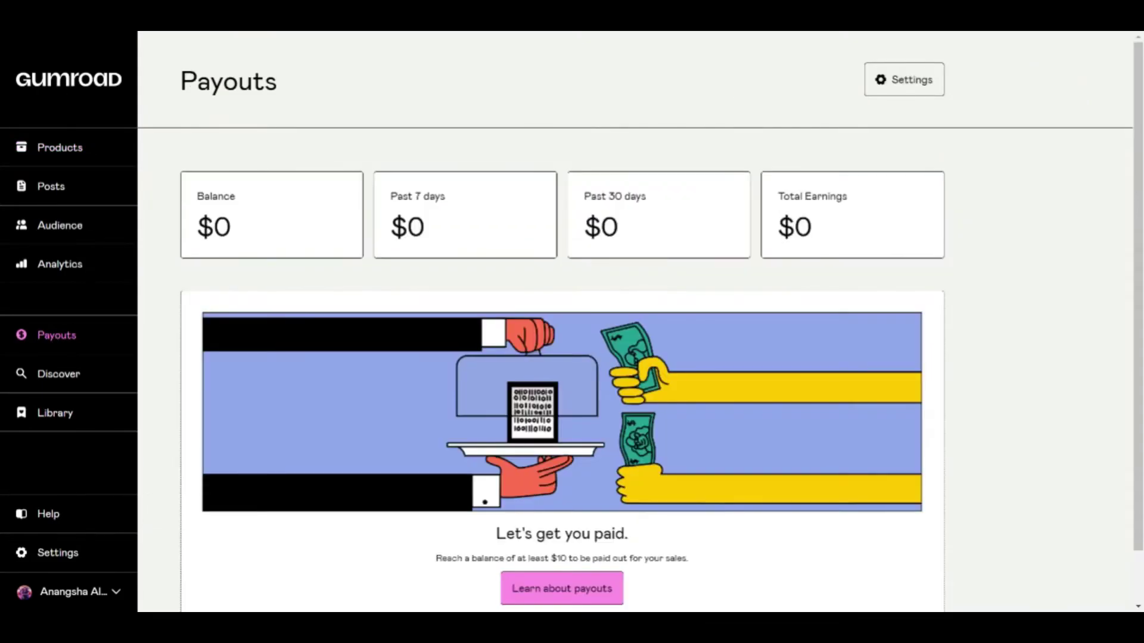
scroll(439, 416, down, 1)
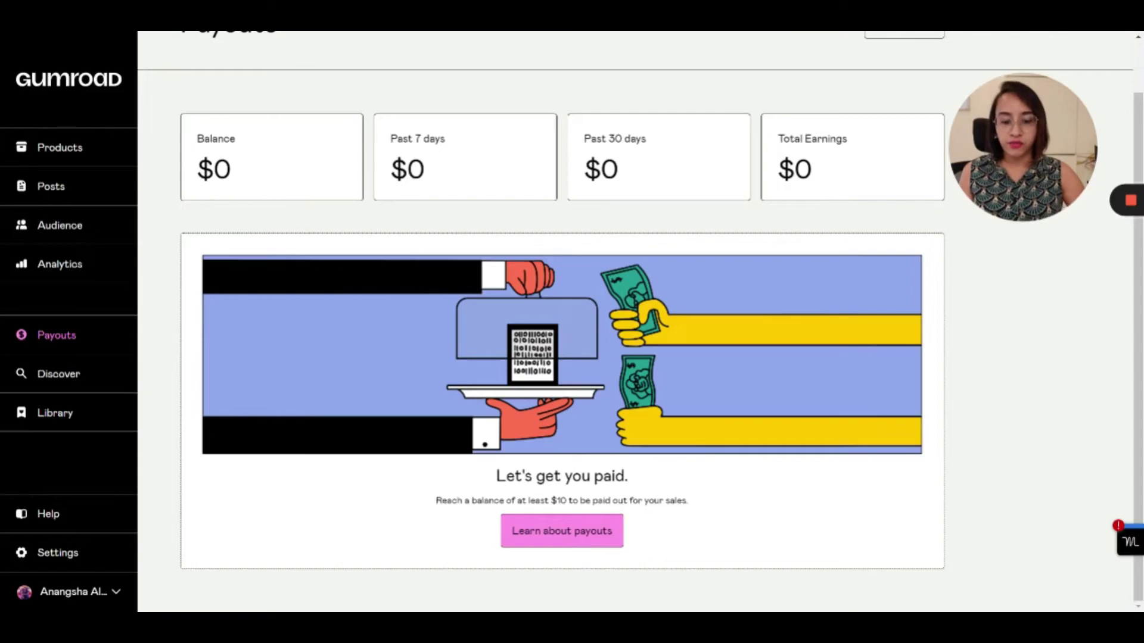
click(577, 536)
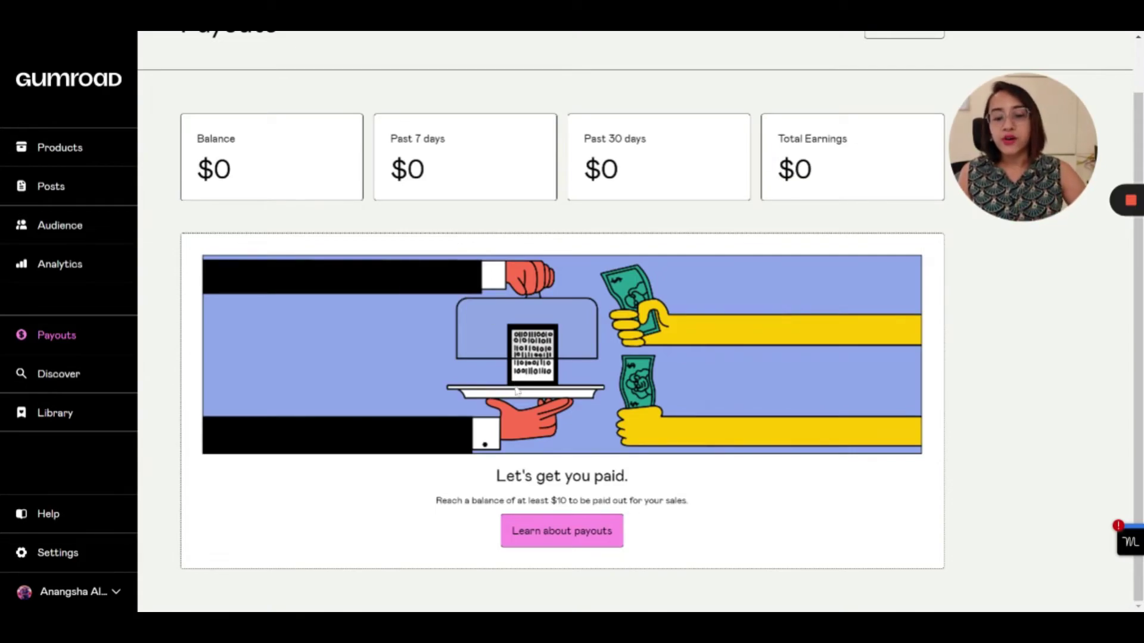
Highlight the $10 minimum payout note and read the payouts dashboard article down to Related Articles
triple_click(435, 502)
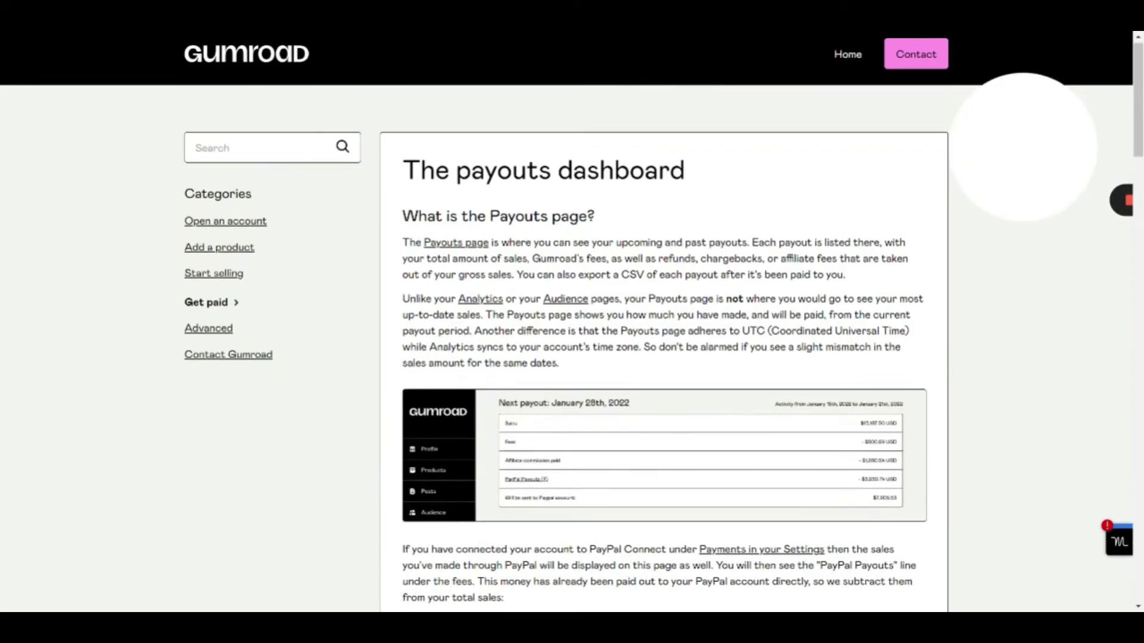
scroll(503, 276, down, 1)
scroll(502, 276, down, 10)
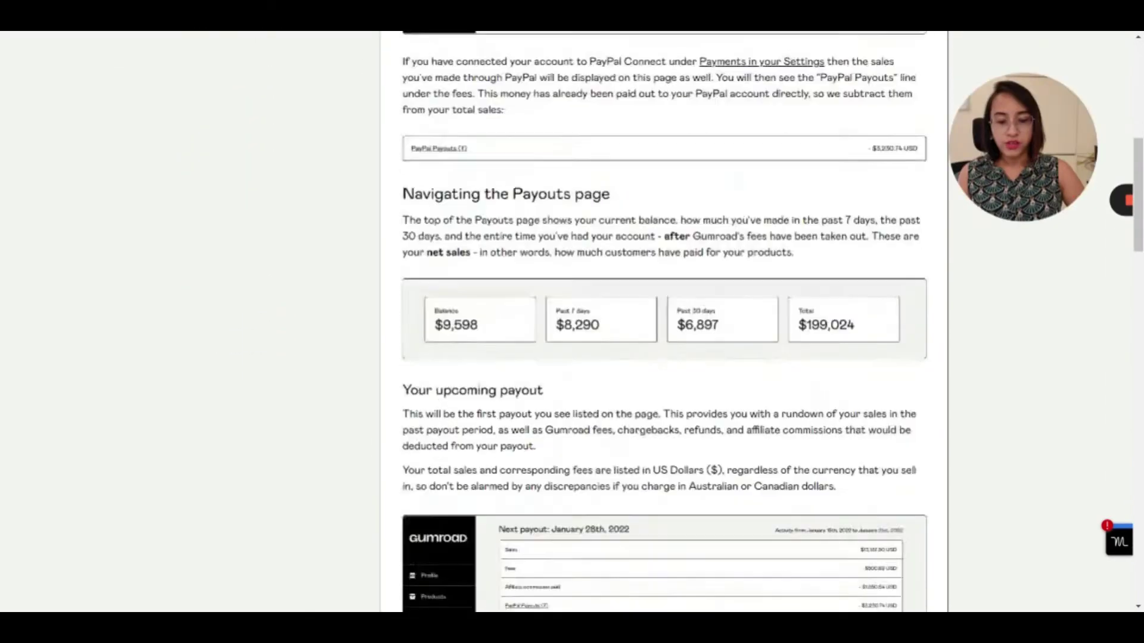
scroll(664, 321, down, 9)
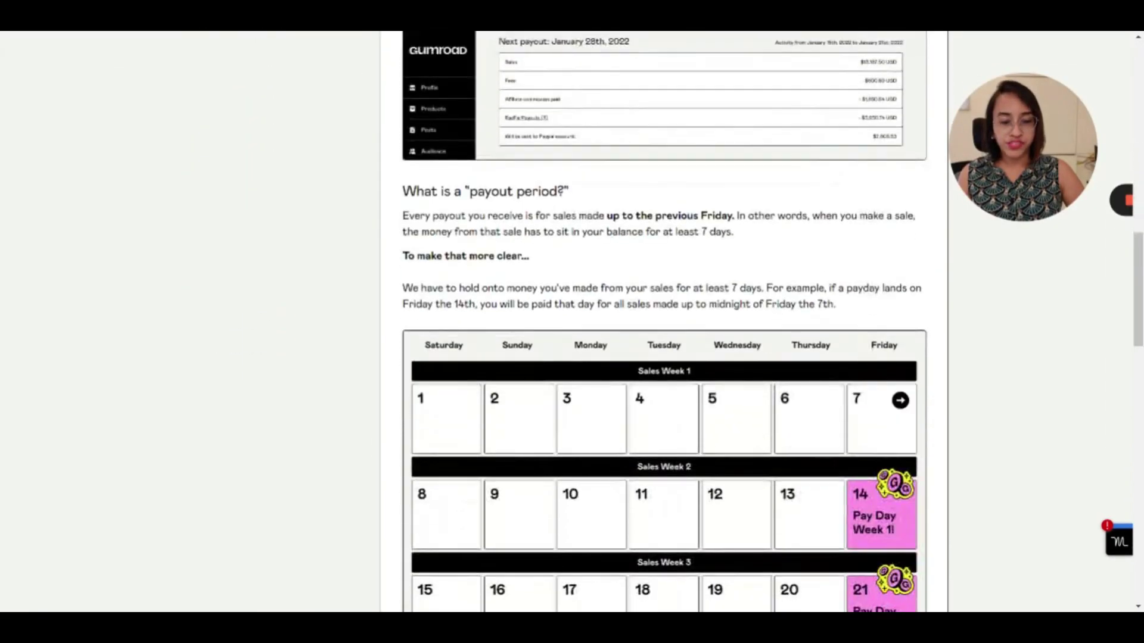
scroll(664, 321, down, 15)
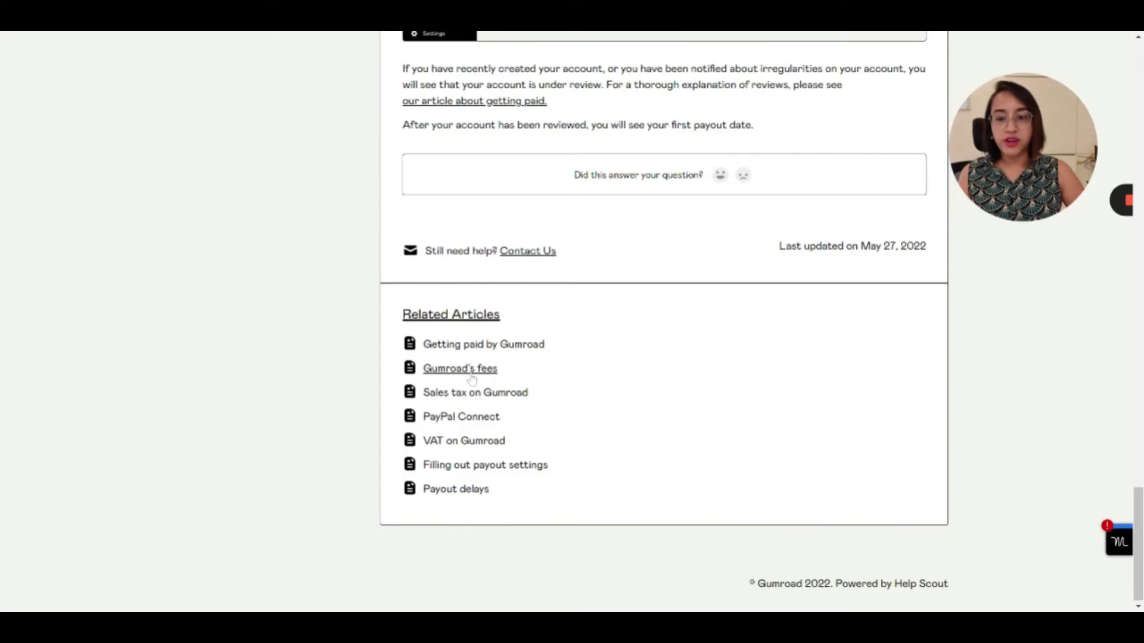
Open the 'Gumroad's fees' article and view the fee tiers from 9% down to 2.9%
click(471, 370)
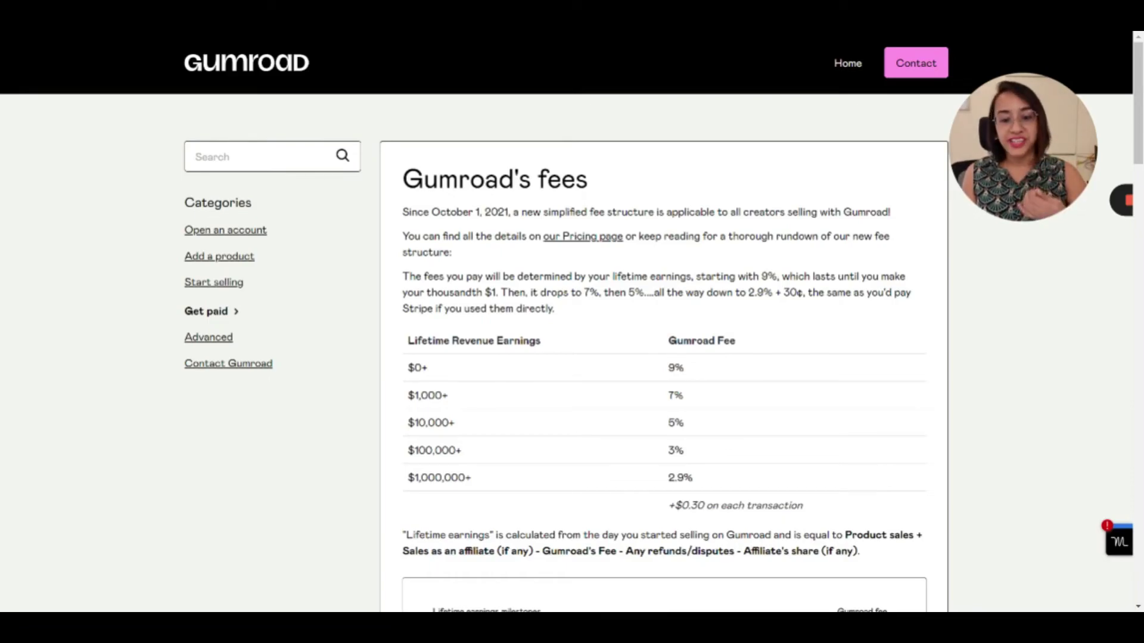
scroll(432, 343, down, 1)
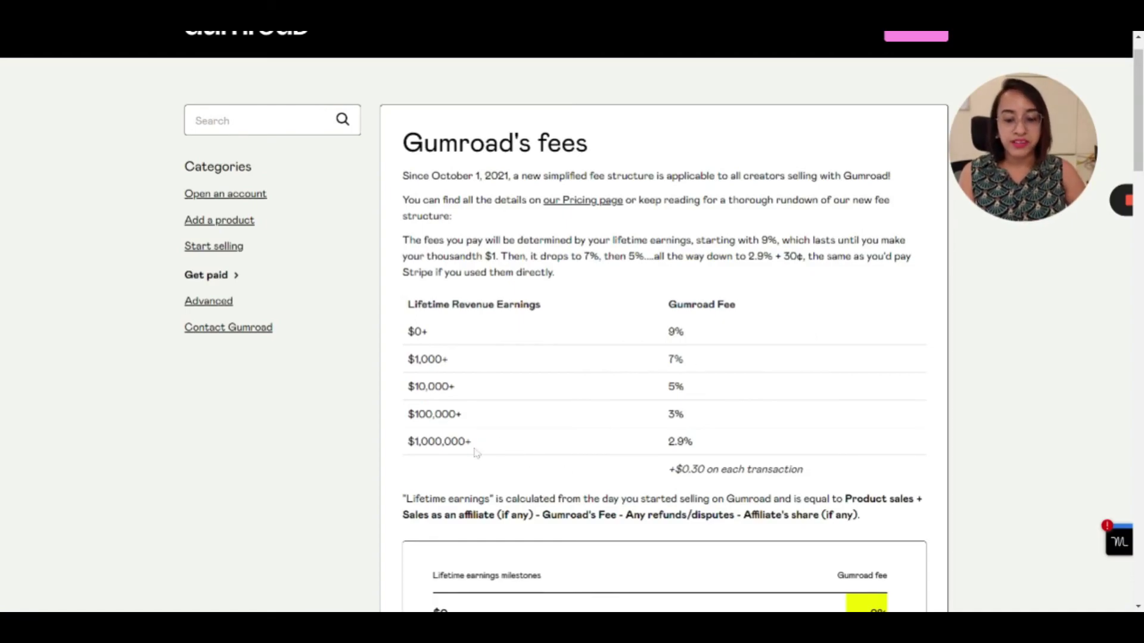
drag(478, 449, 413, 373)
click(413, 373)
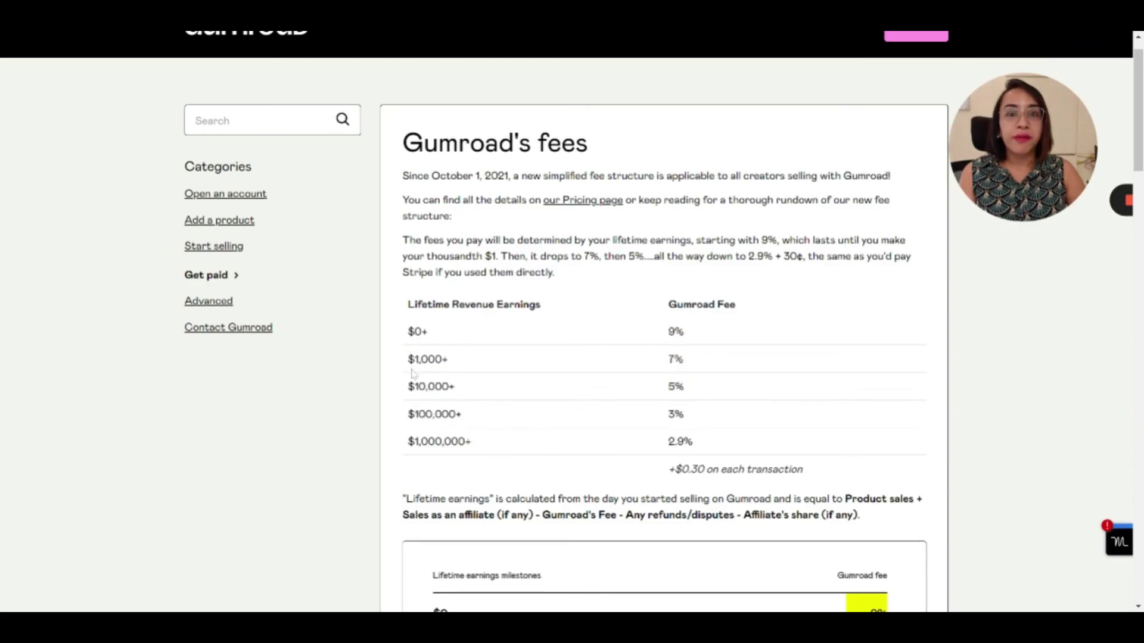
drag(460, 389, 408, 387)
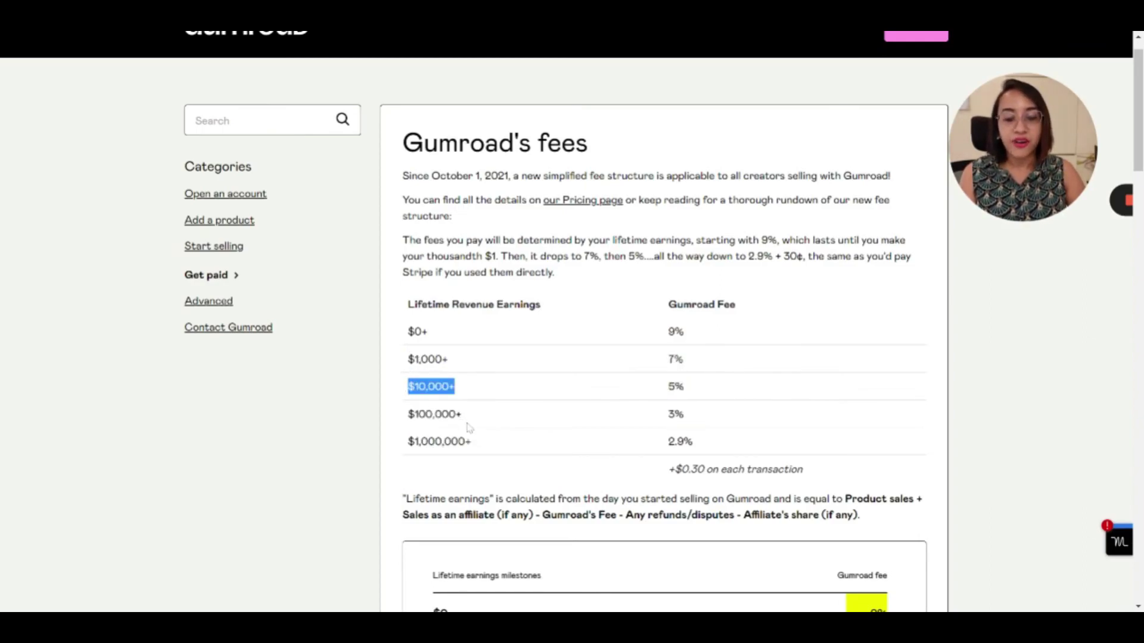
drag(465, 421, 413, 425)
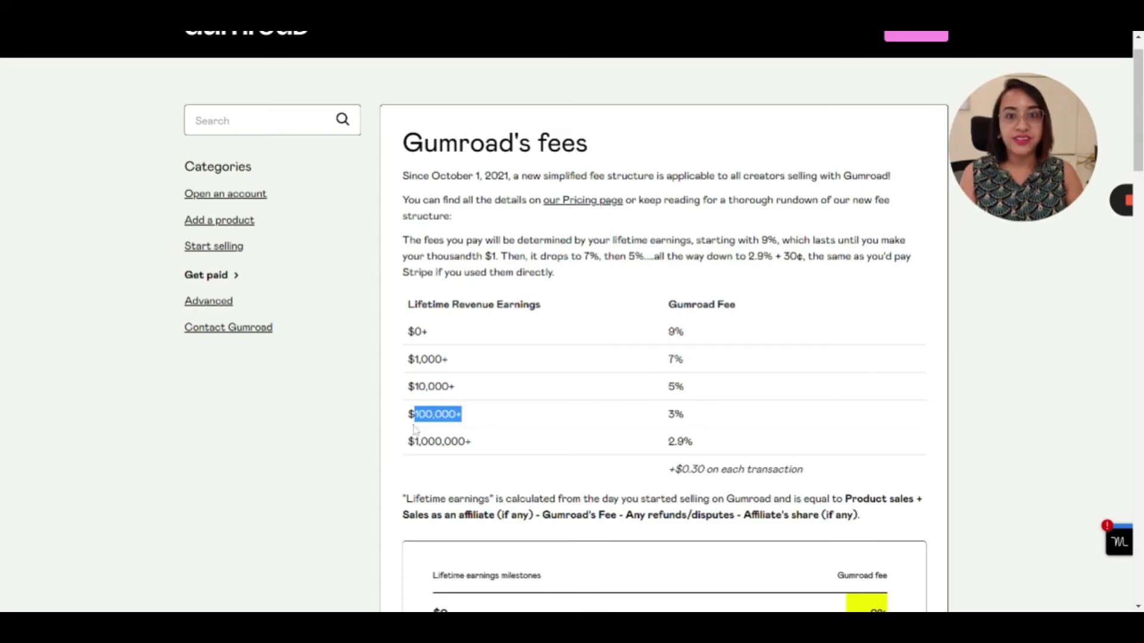